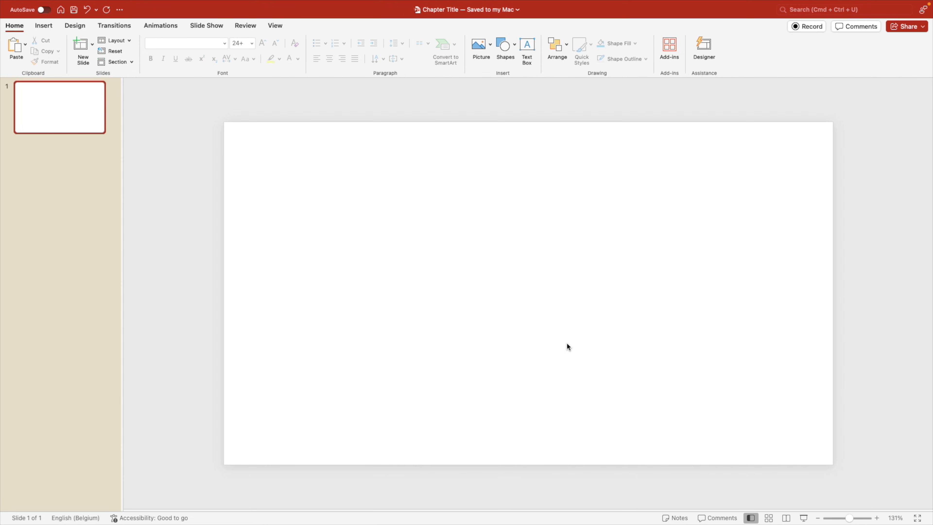
Step: Fill the blank slide's background with the solid light blue theme colour
right_click(481, 241)
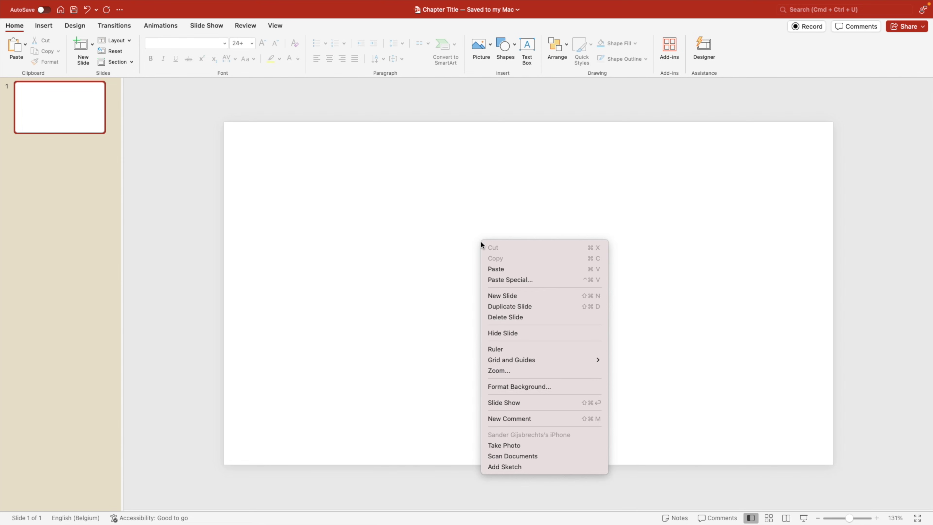
left_click(525, 388)
left_click(916, 195)
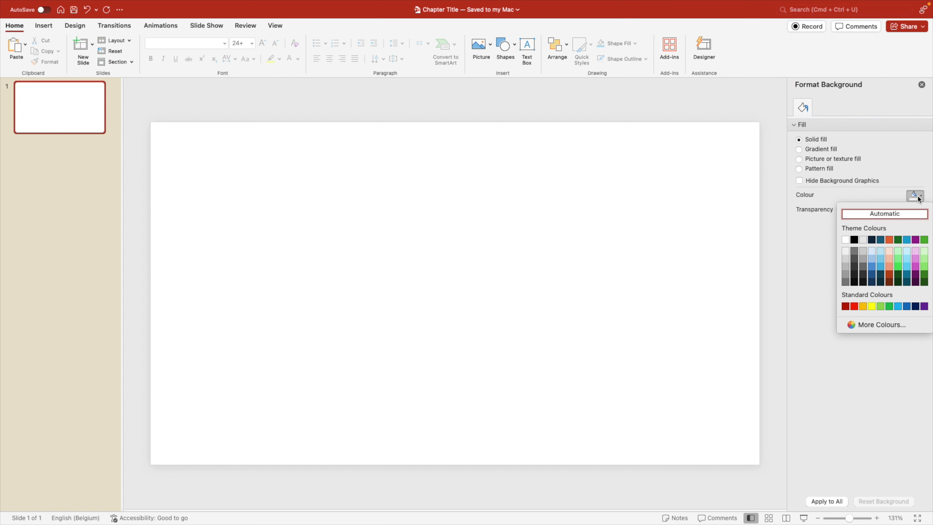
left_click(882, 267)
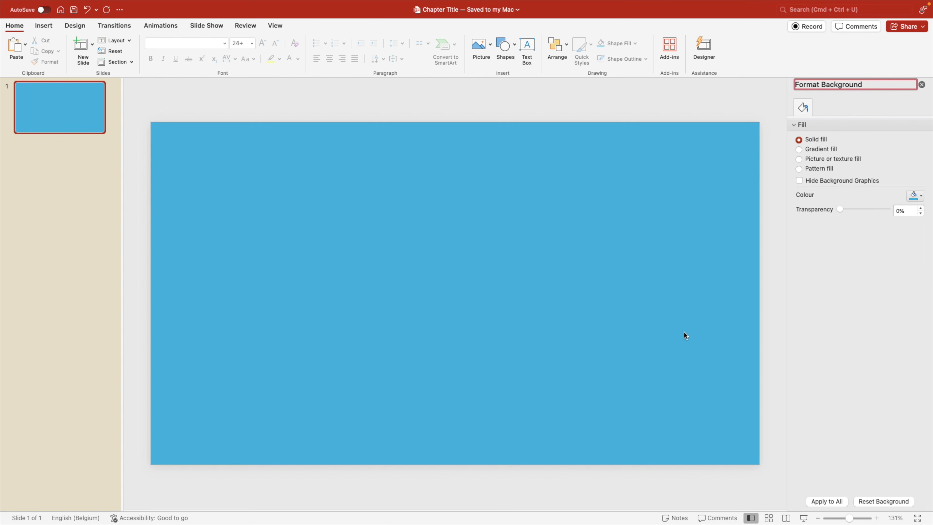
left_click(922, 85)
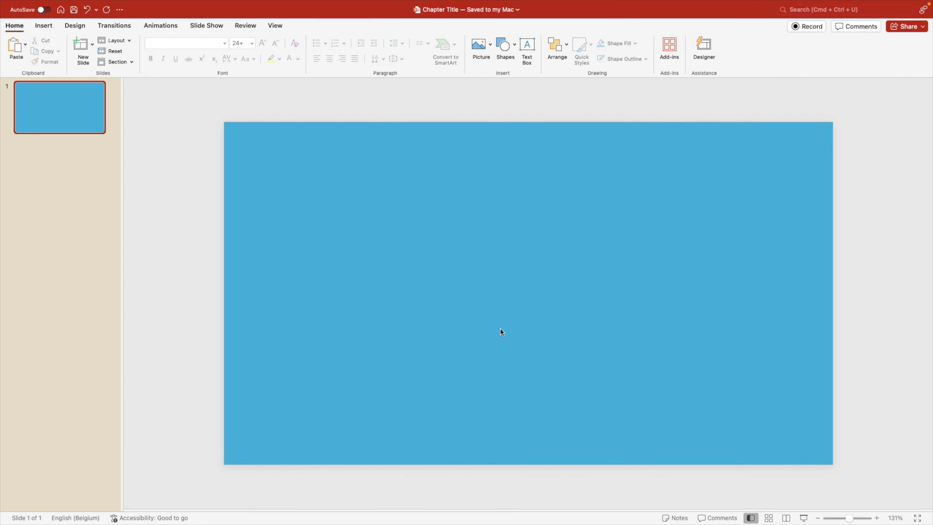
Step: Add a text box across the slide middle reading '01 Chapter Title', centre-aligned
left_click(527, 48)
left_click_drag(360, 238, 681, 308)
type("01")
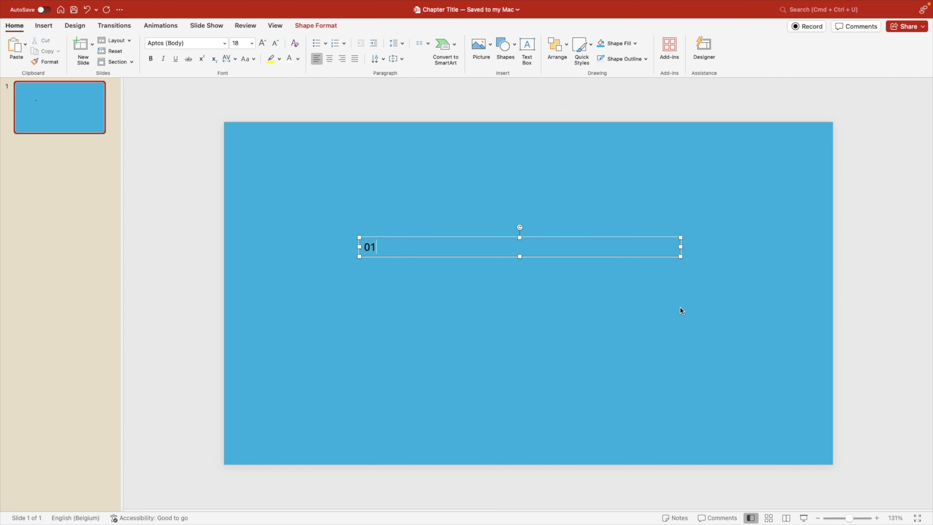
type(" Chapter Title")
key("super+a")
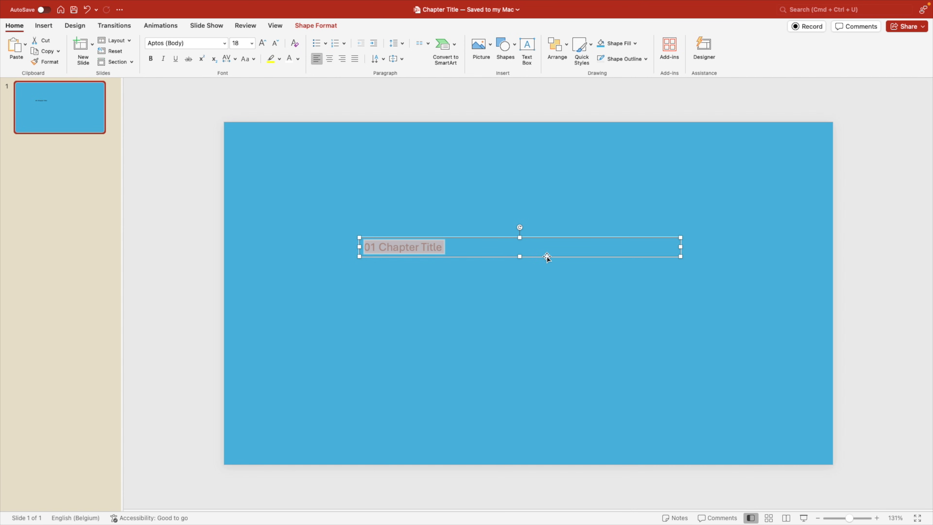
left_click(332, 62)
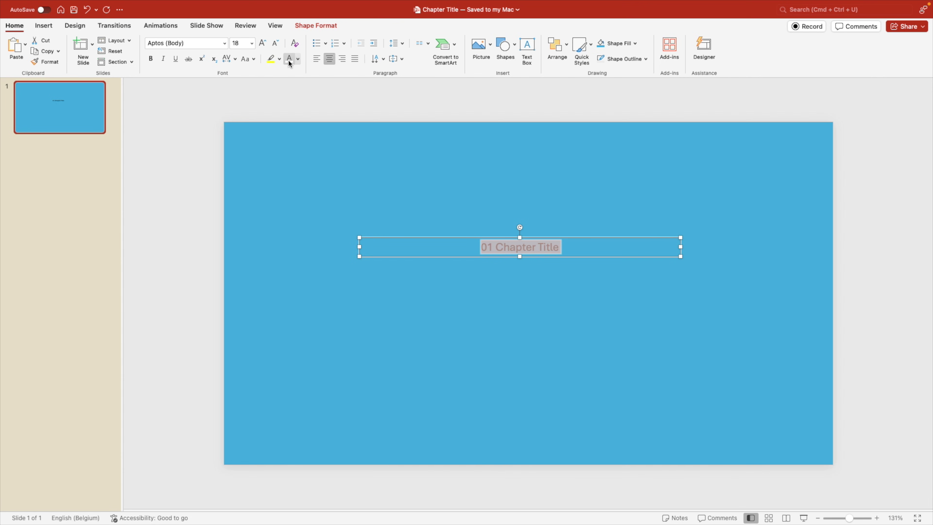
Step: Set the title font to Avenir Next Bold at 75 pt
left_click(179, 43)
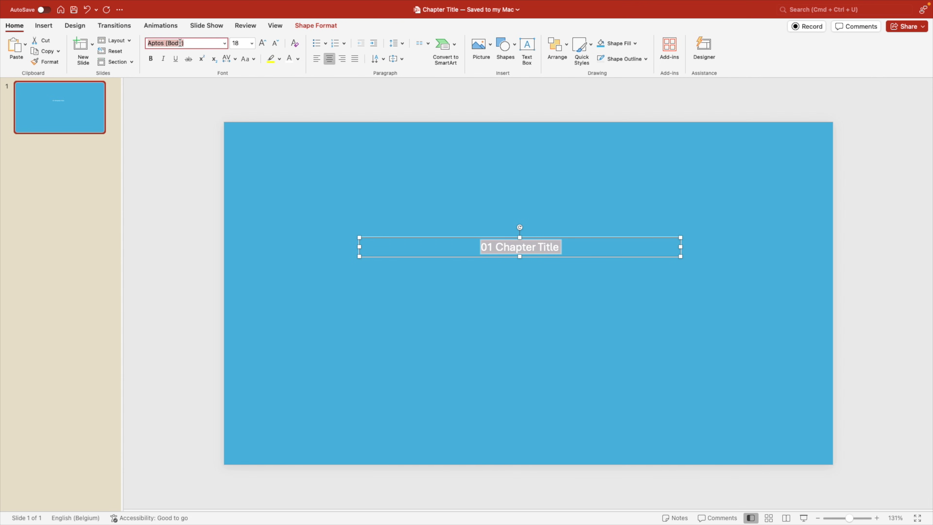
type("Avenir Next")
key("Return")
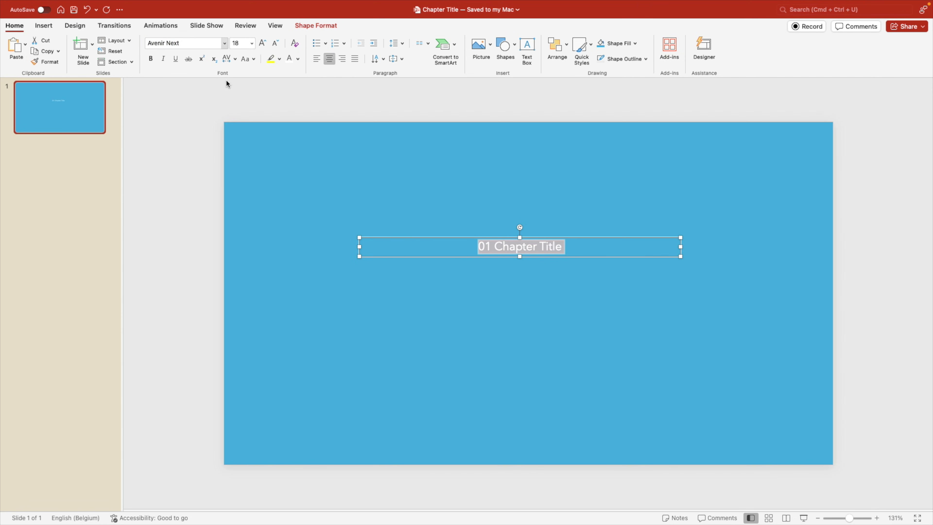
left_click(224, 43)
mouse_move(238, 133)
left_click(353, 275)
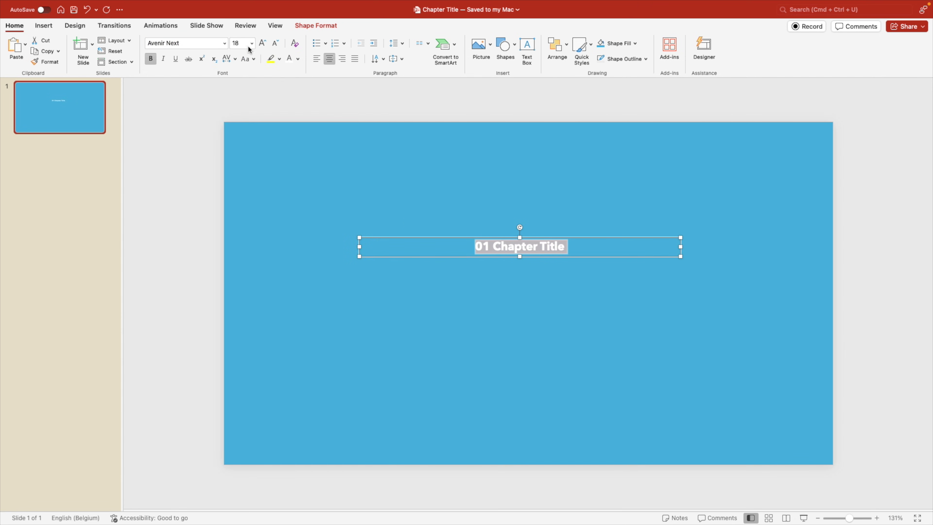
left_click(236, 43)
key("Return")
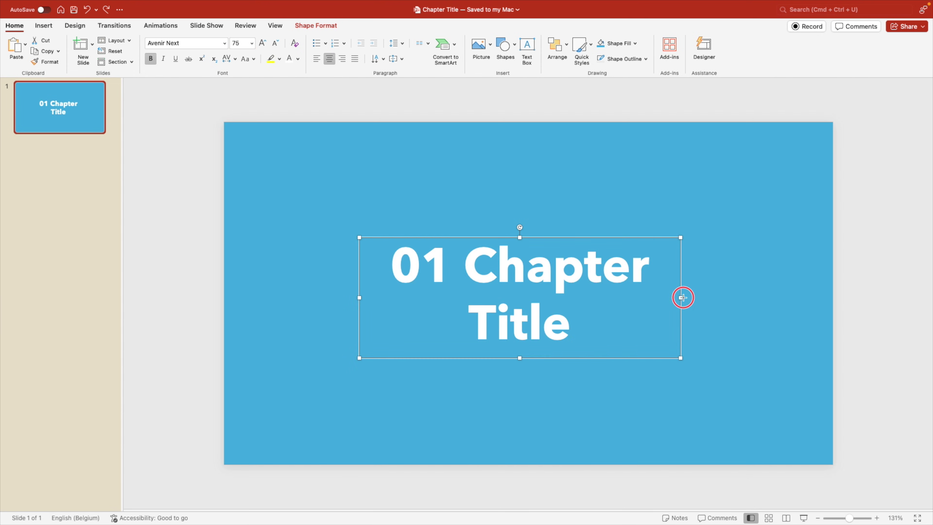
Step: Widen the title box to one line, centre it, and reduce the size to 66 pt
left_click_drag(681, 298, 746, 298)
left_click_drag(625, 236, 601, 237)
left_click(276, 43)
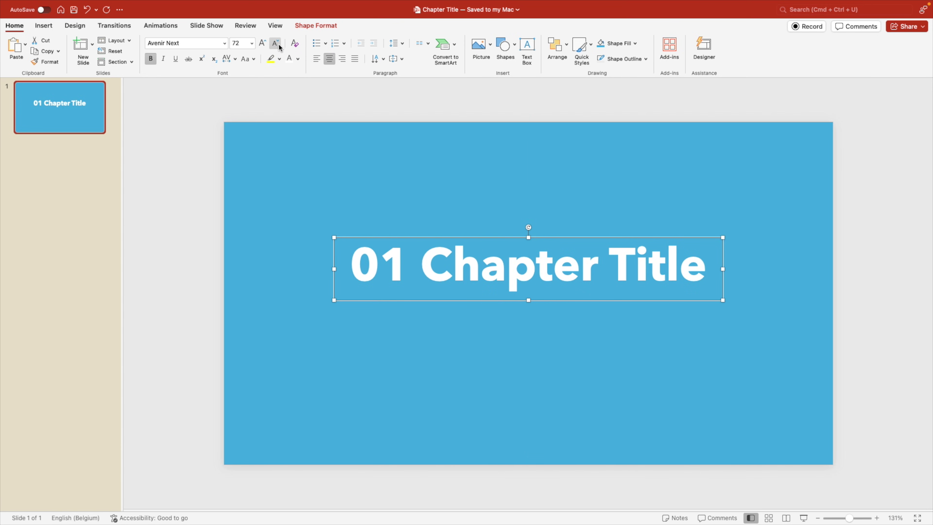
left_click(277, 44)
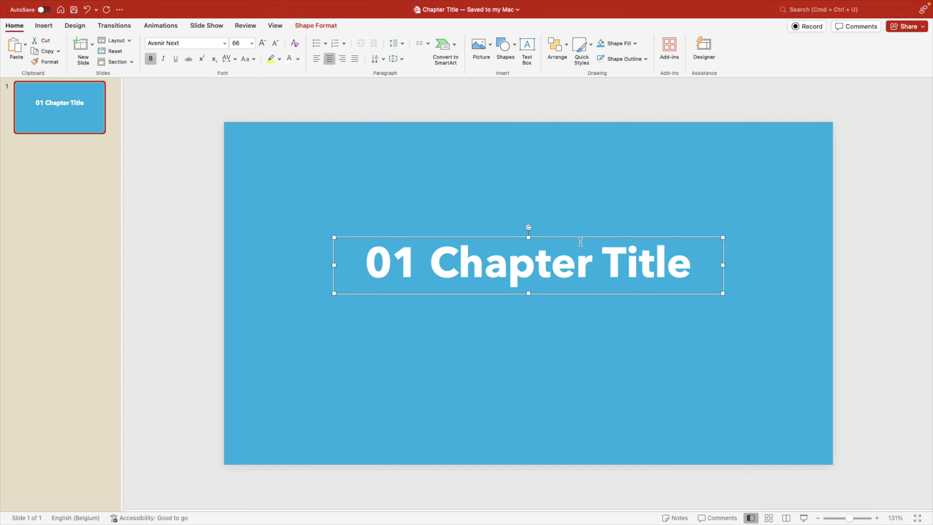
left_click_drag(580, 240, 579, 246)
left_click(562, 220)
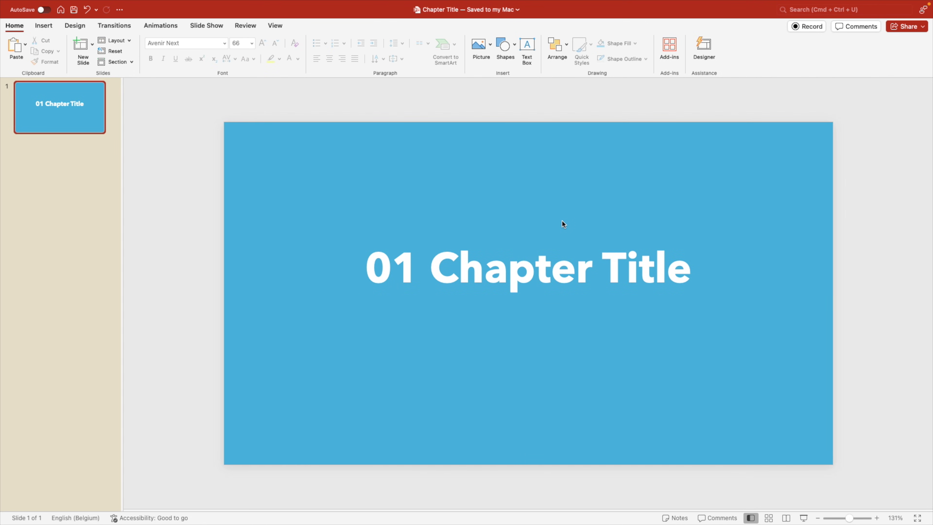
Step: Draw a rounded-rectangle pill bar below the title, 18 cm wide and 0,35 cm high
left_click(504, 45)
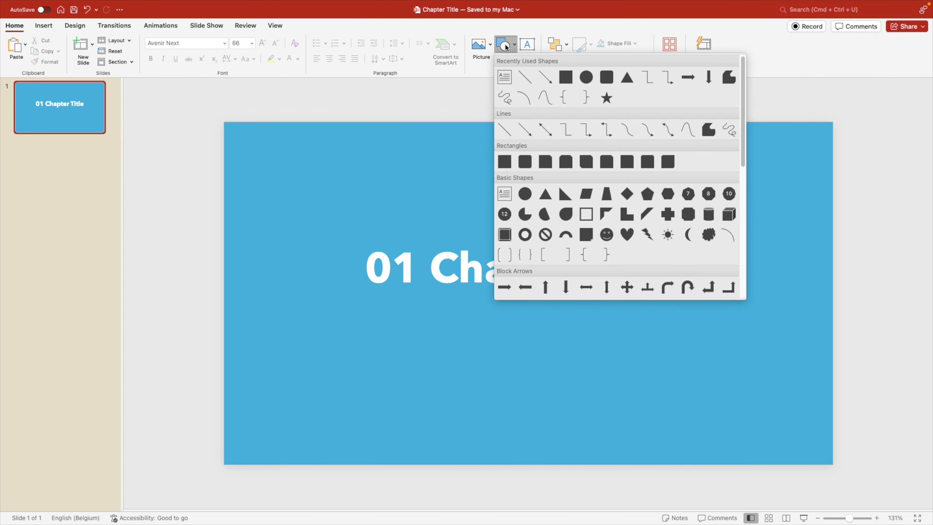
left_click(608, 78)
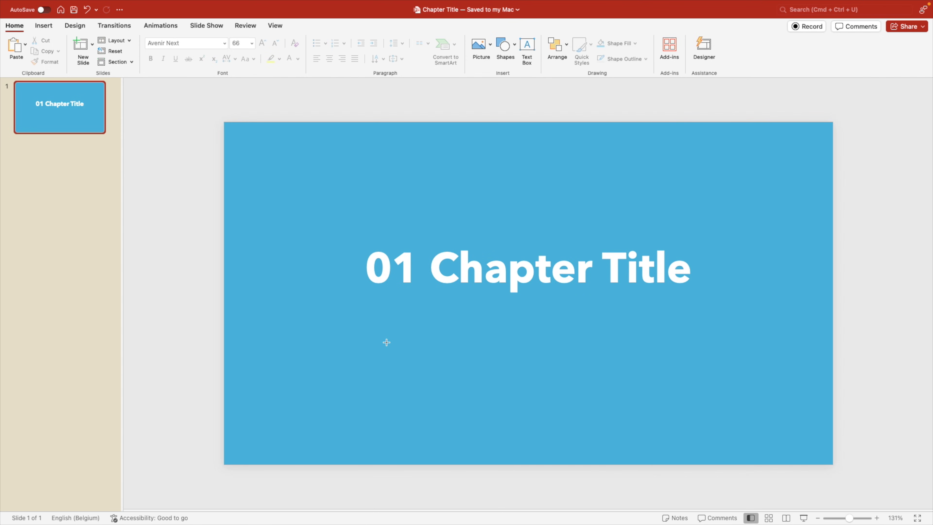
left_click_drag(375, 323, 674, 323)
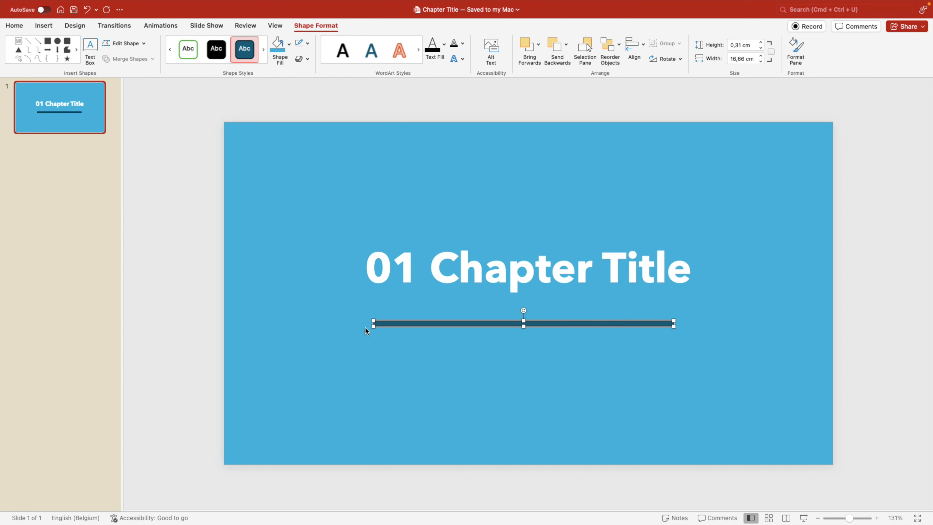
left_click_drag(373, 321, 441, 291)
left_click_drag(343, 288, 370, 312)
left_click_drag(674, 311, 692, 318)
left_click_drag(529, 317, 529, 320)
Step: Give the bar no outline and a white fill, and centre it under the title
left_click(307, 43)
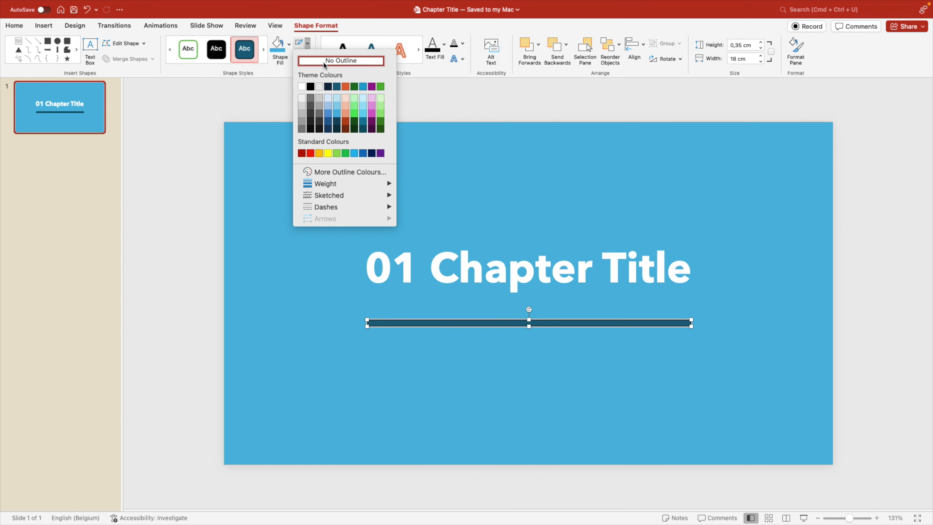
left_click(342, 62)
left_click(289, 44)
left_click(277, 91)
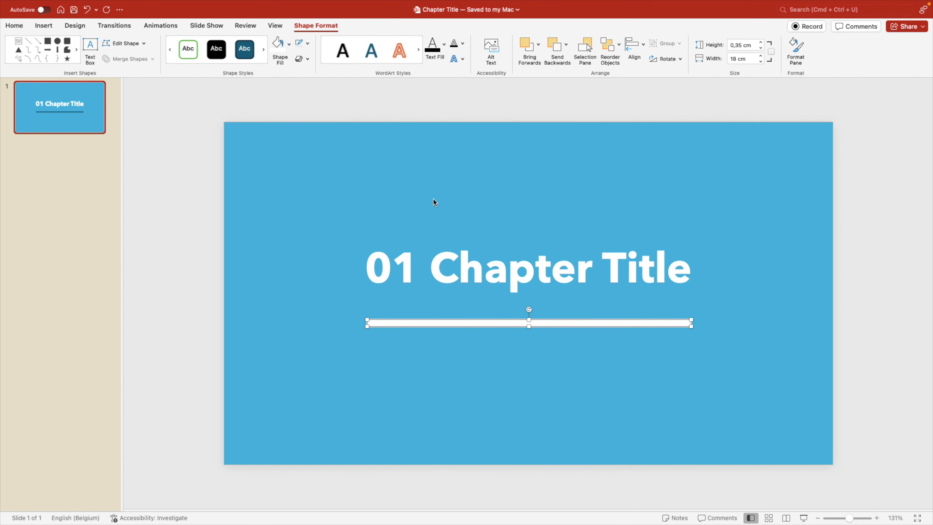
left_click_drag(564, 321, 569, 360)
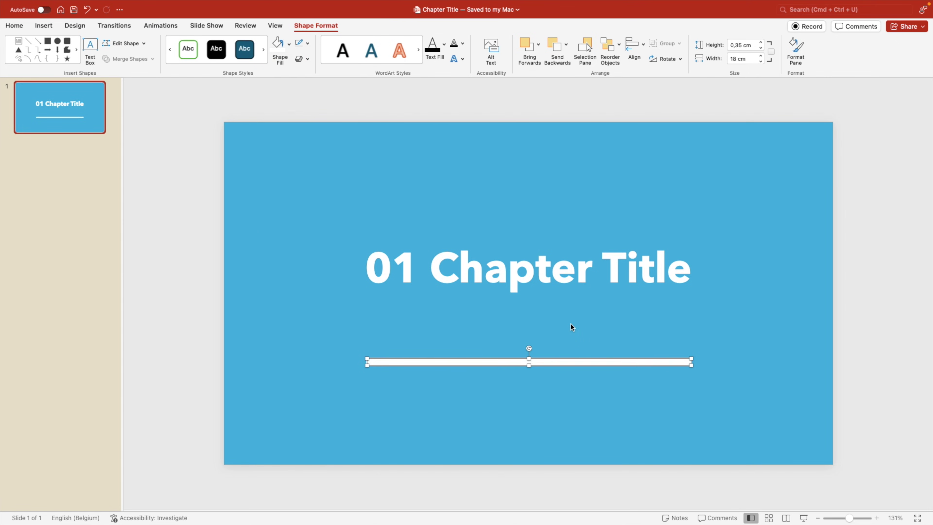
left_click(555, 280, "shift")
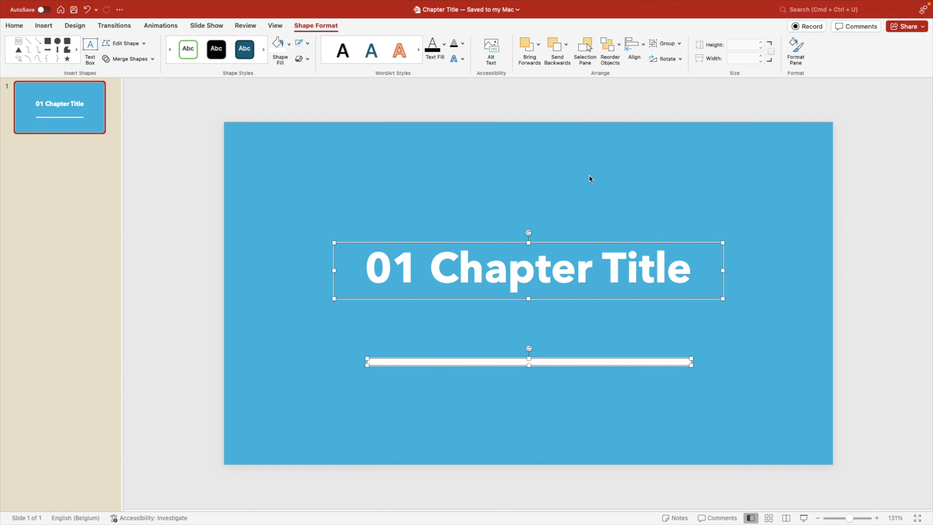
left_click(629, 49)
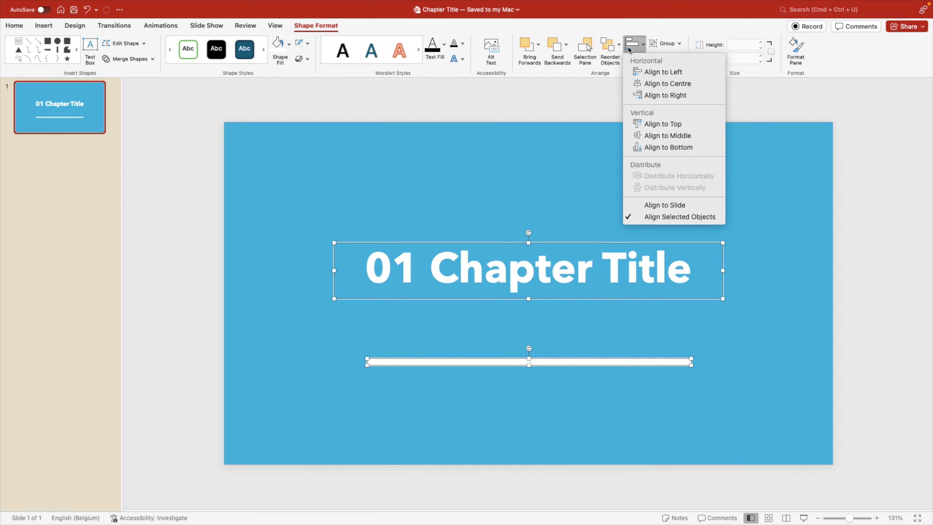
left_click(662, 86)
left_click(596, 361)
Step: Duplicate the white bar over itself, fill the copy dark teal, and shorten it to 2,85 cm
left_click_drag(598, 362, 602, 407)
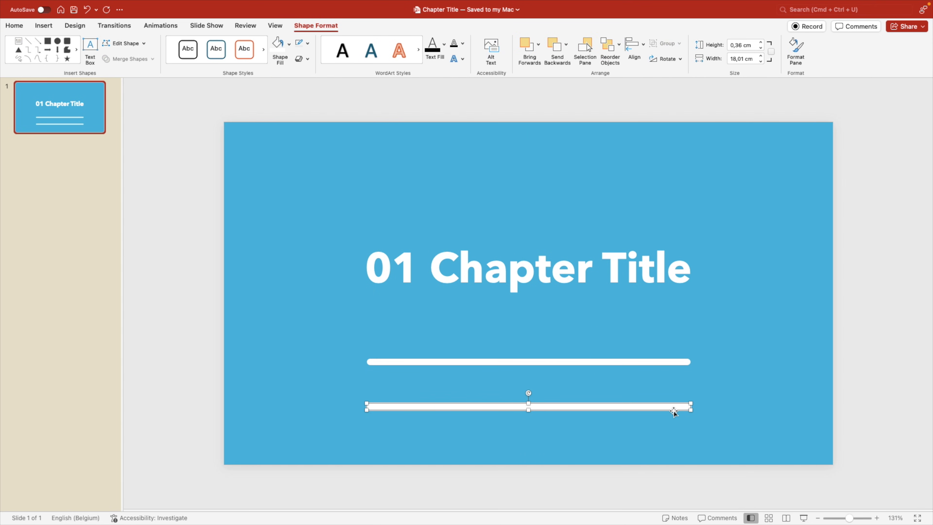
left_click_drag(674, 413, 668, 367)
left_click(290, 44)
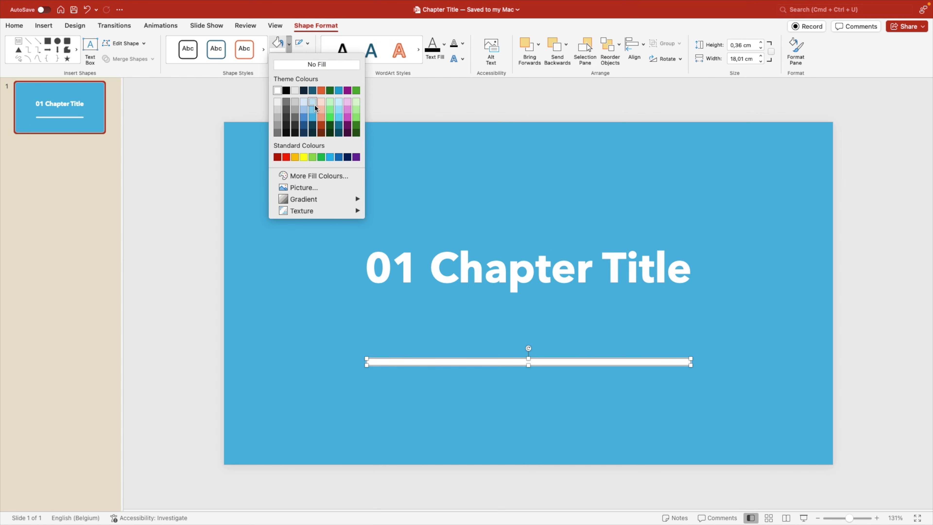
left_click(313, 90)
left_click_drag(691, 362, 418, 365)
left_click(488, 402)
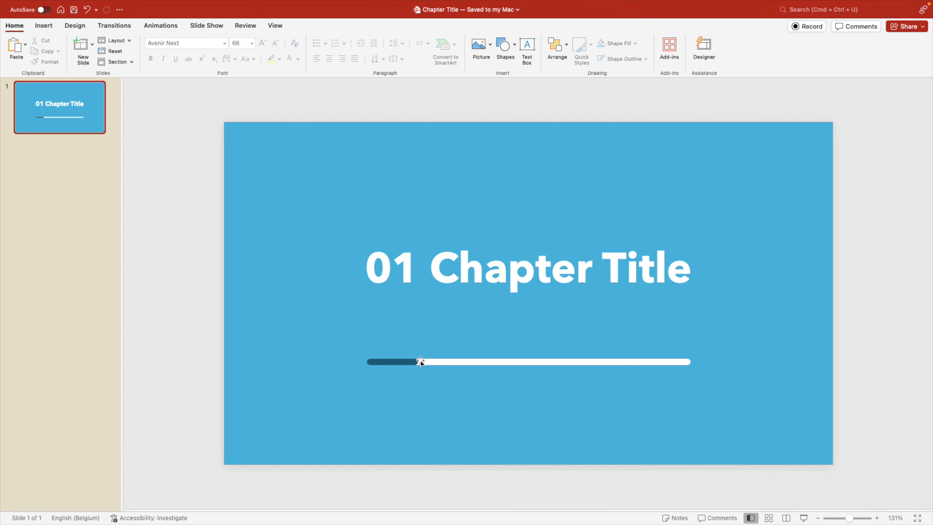
Step: Move both bars up together, closer to the title
left_click_drag(761, 411, 344, 350)
mouse_move(472, 363)
left_mouse_down()
mouse_move(471, 340)
mouse_move(471, 353)
left_mouse_up()
left_click(585, 392)
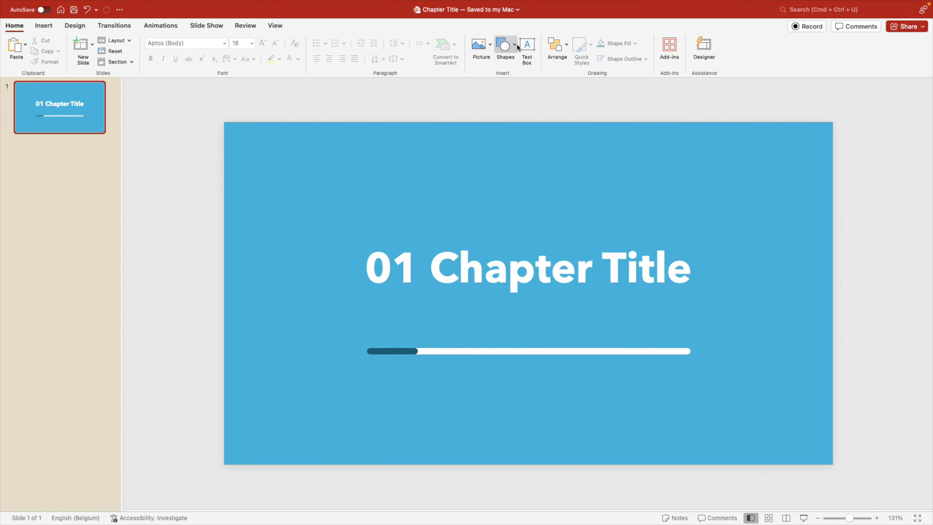
Step: Add a '10%' text box above the bar in Avenir Next
left_click(524, 46)
left_click_drag(486, 317, 554, 339)
type("10")
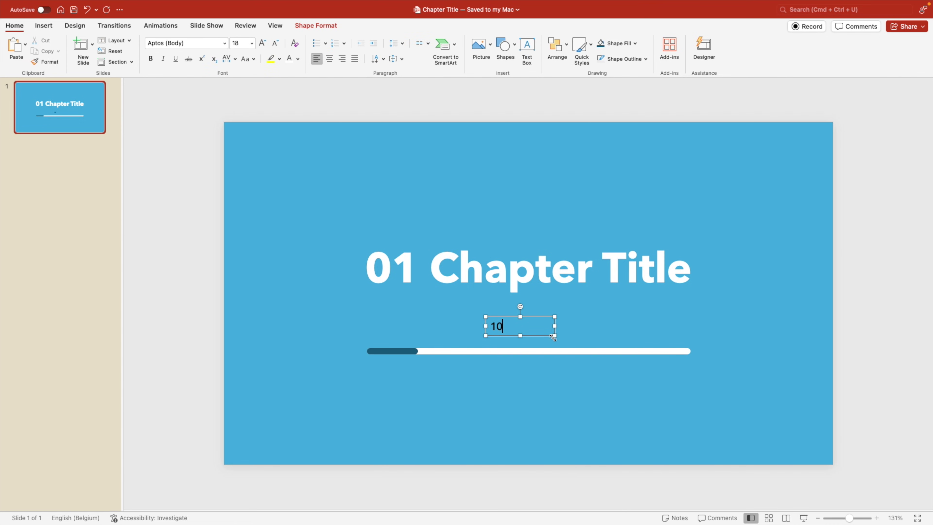
type("%")
key("super+a")
left_click(183, 46)
type("Avenir")
key("Return")
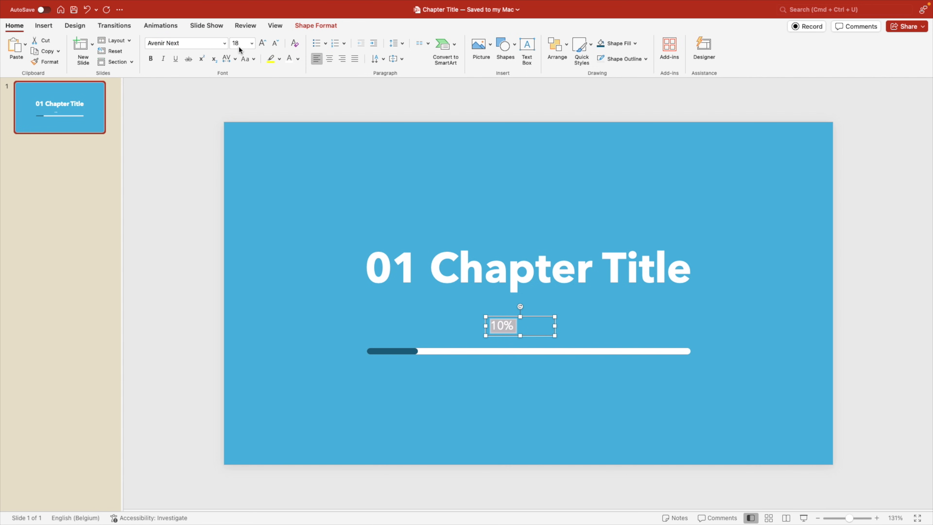
Step: Make the 10% label Ultra Light and centre-aligned with a smaller size
left_click(224, 44)
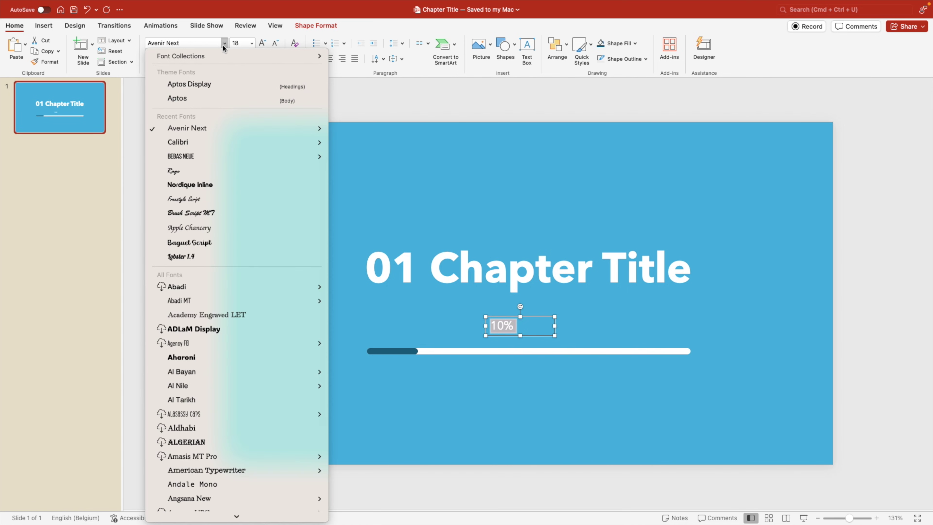
mouse_move(221, 130)
left_click(375, 149)
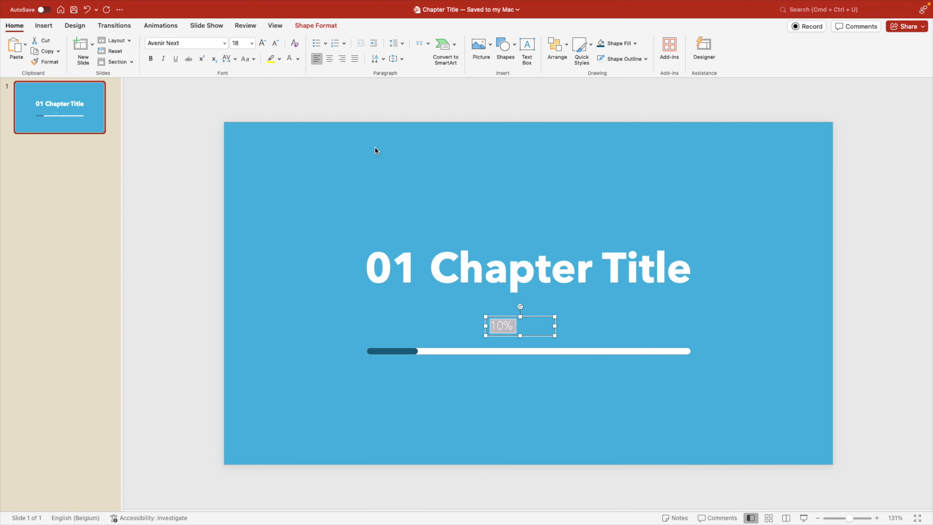
left_click(329, 59)
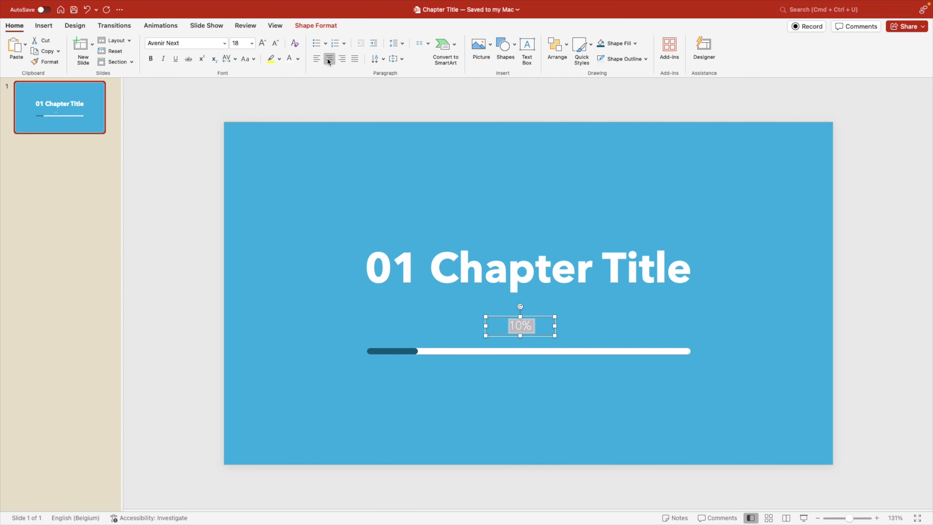
left_click(275, 43)
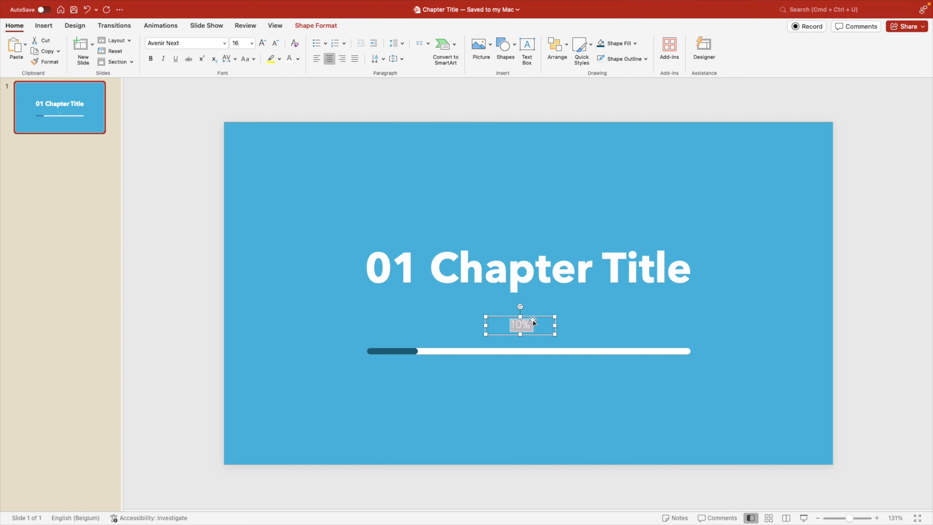
Step: Raise the label and progress bar together, and set the label to 20 pt
left_click_drag(553, 325, 536, 316)
left_click(556, 349)
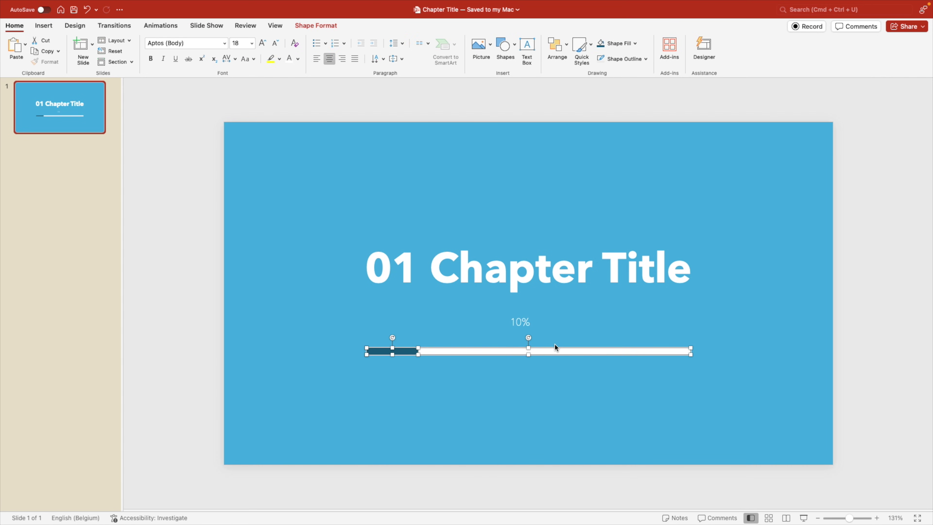
left_click_drag(556, 350, 536, 311)
left_click(526, 321, "shift")
left_click(750, 371)
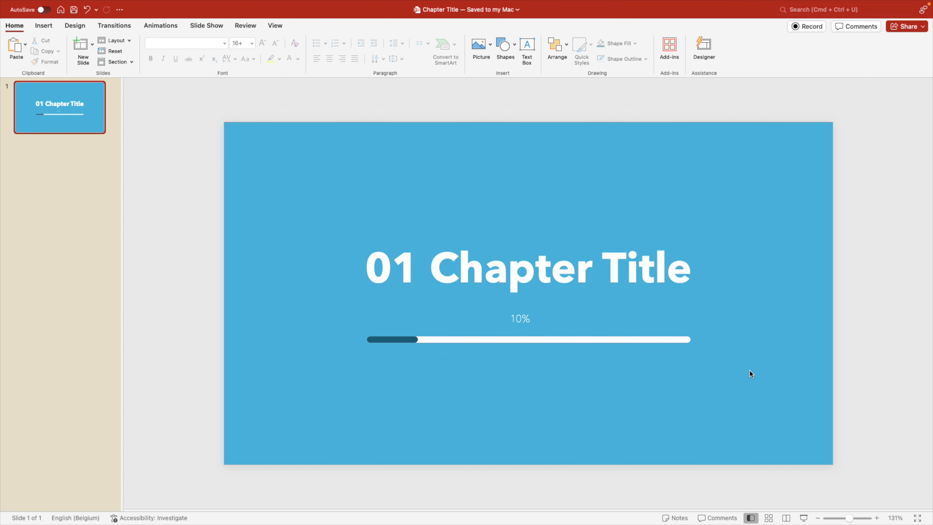
left_click(502, 318)
left_click(263, 44)
left_click(263, 43)
left_click_drag(524, 311, 533, 310)
left_click(642, 434)
left_click(612, 408)
Step: Give the '01 Chapter Title' heading a Peek In entrance animation
left_click(548, 250)
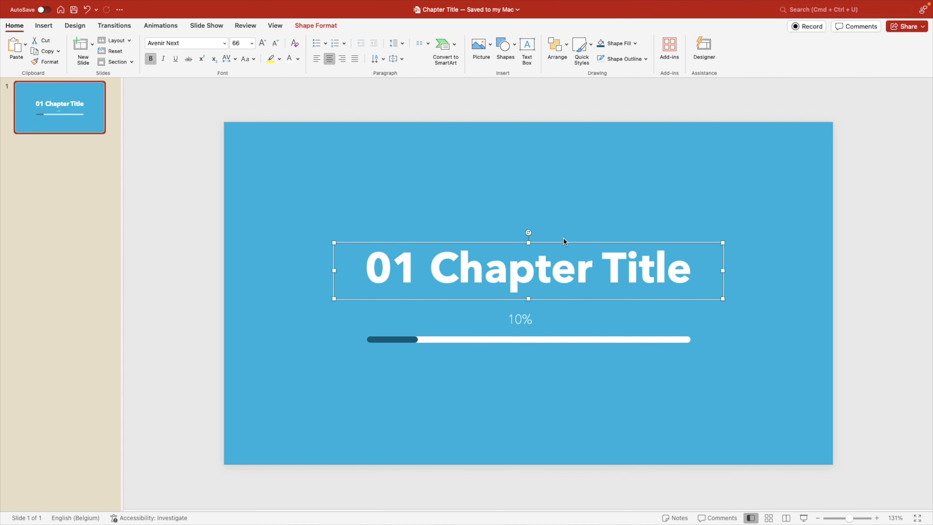
left_click(161, 25)
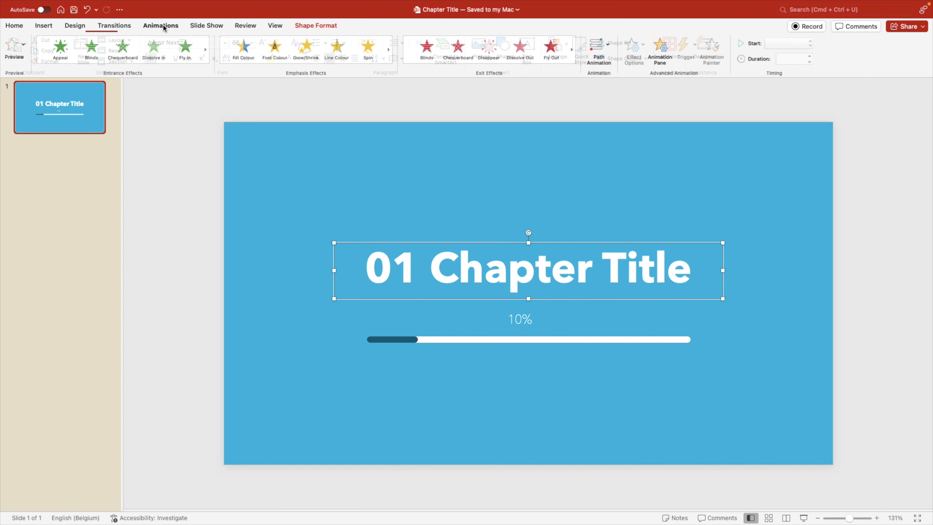
left_click(124, 67)
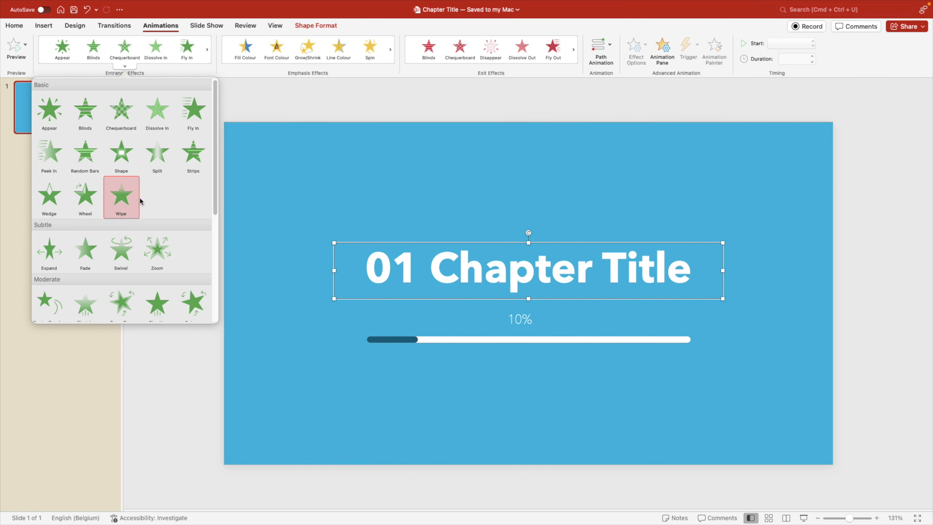
scroll(150, 209, "down", 1)
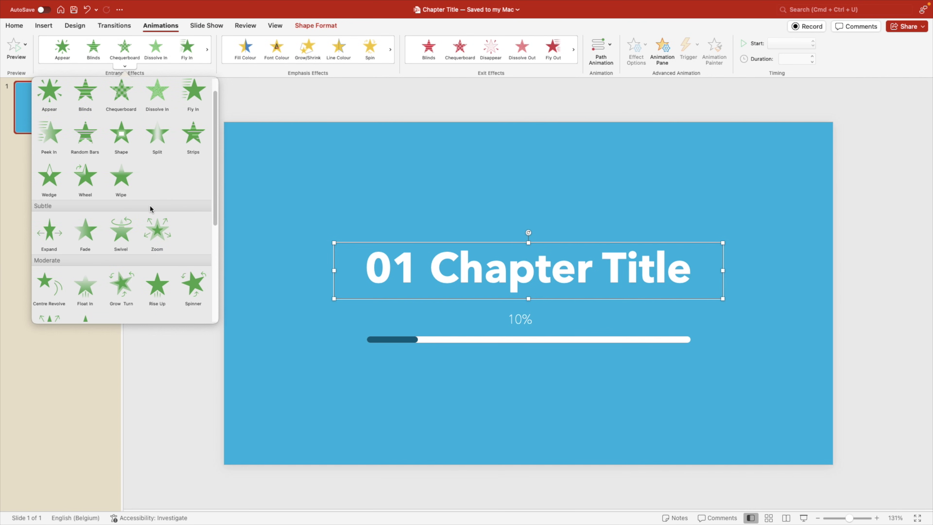
scroll(150, 209, "down", 1)
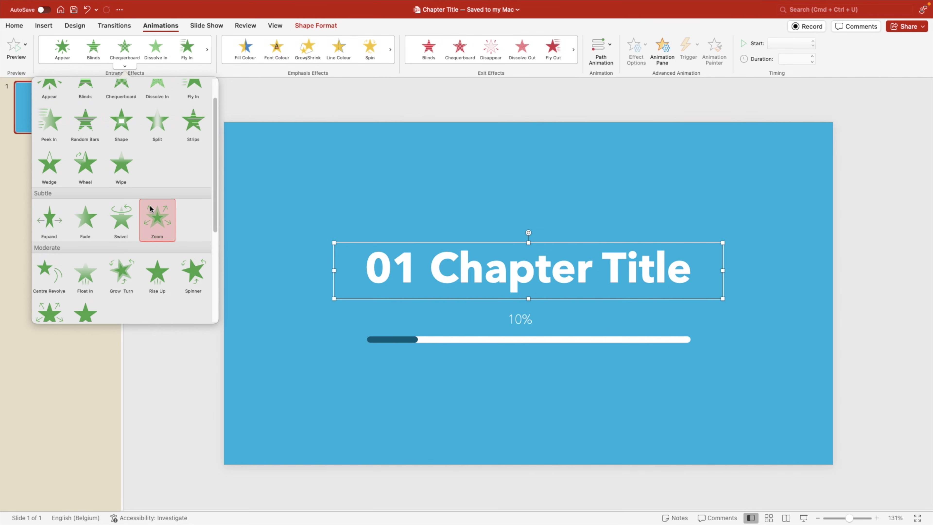
scroll(150, 209, "up", 2)
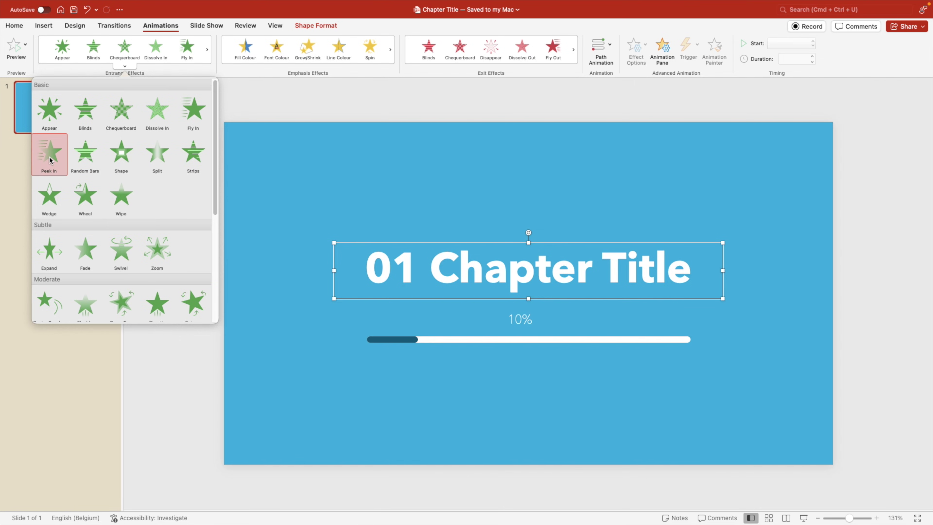
left_click(49, 159)
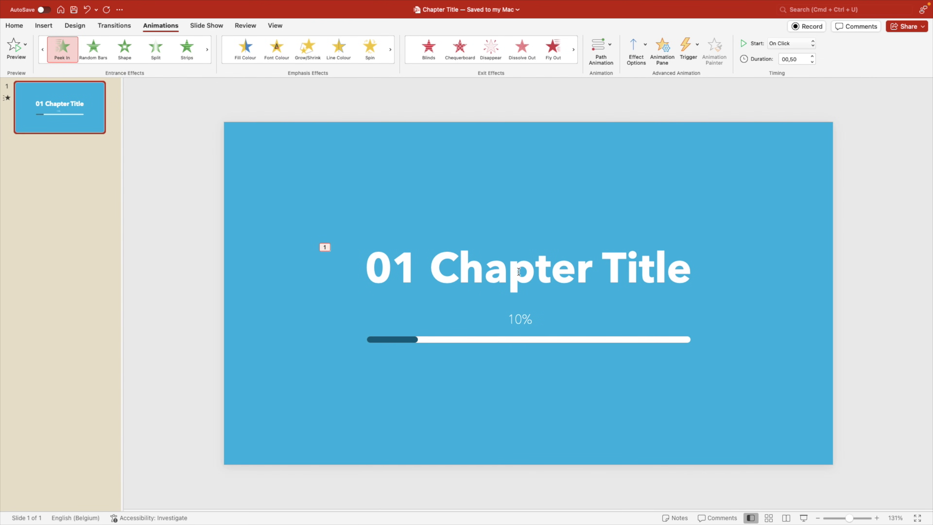
Step: Animate the title text by letter in the Animation Pane and preview it
left_click(666, 47)
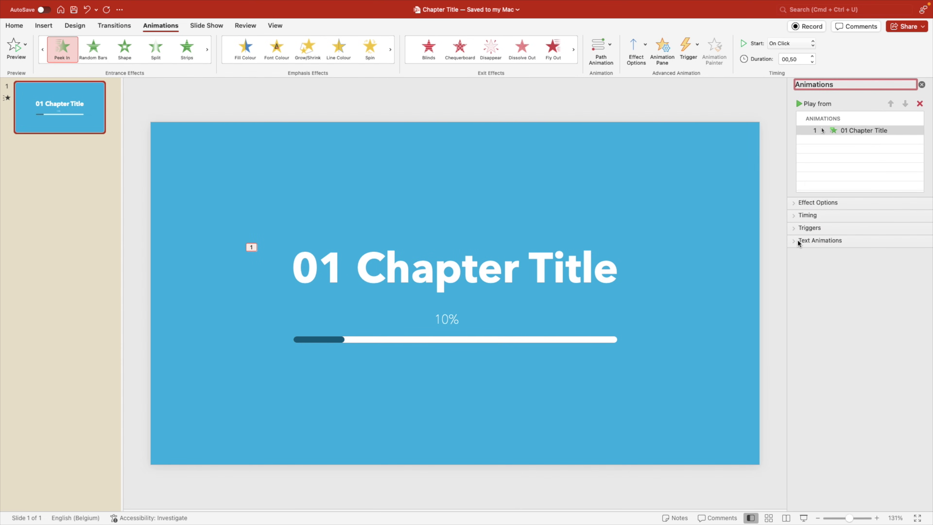
left_click(795, 241)
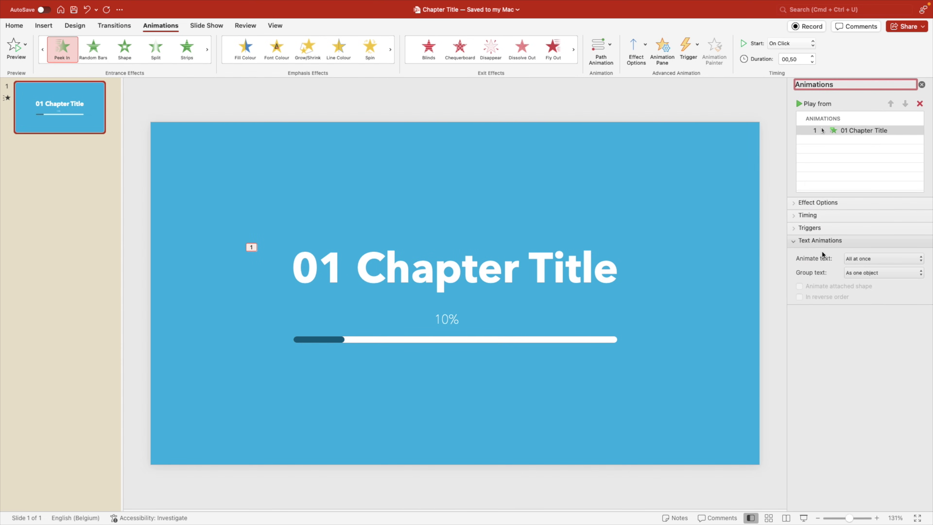
left_click(900, 262)
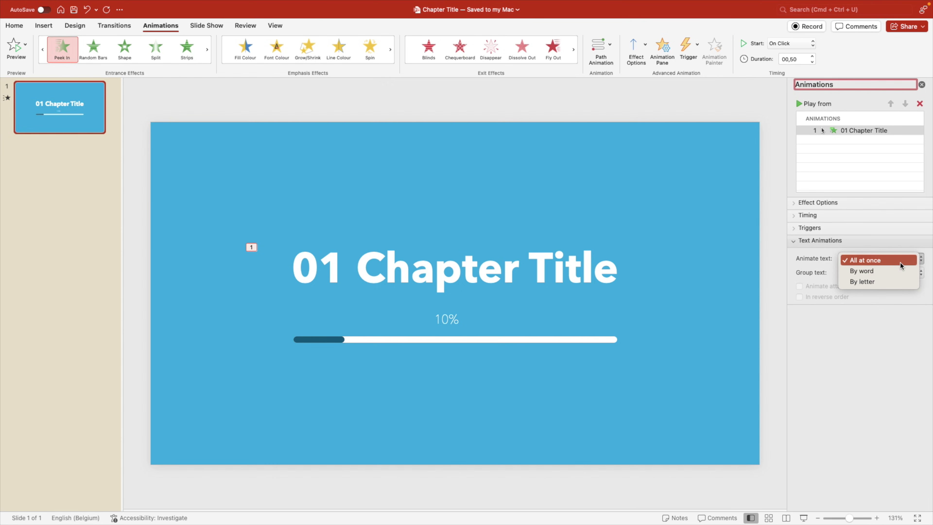
left_click(878, 280)
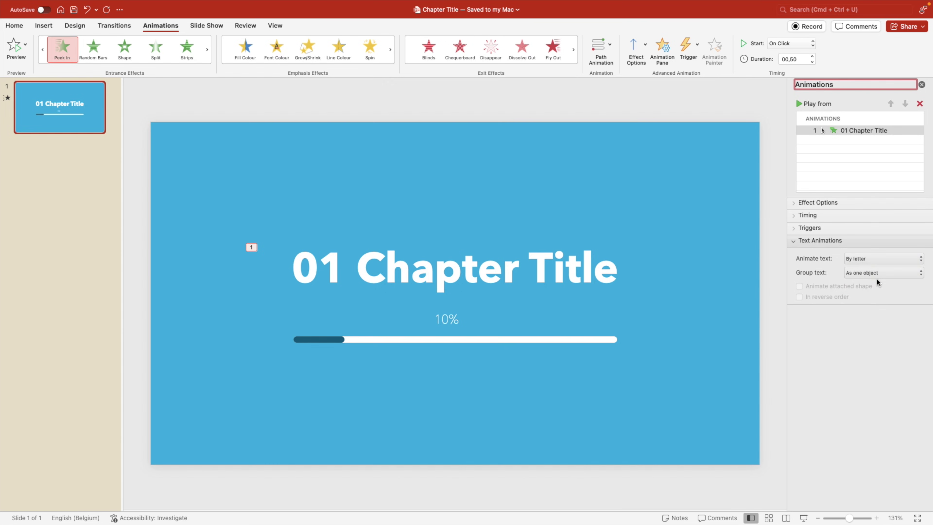
left_click(797, 103)
left_click(802, 104)
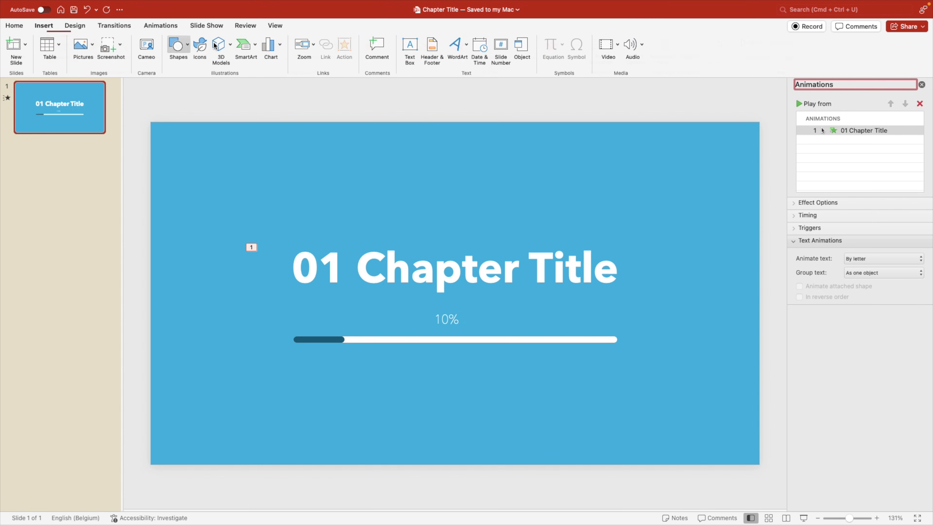
Step: Draw an 18 cm by 1,78 cm rectangle over the 10% label, filled with the background blue
left_click(188, 48)
left_click(240, 78)
left_click_drag(294, 310, 620, 336)
left_click_drag(455, 310, 455, 304)
left_click(288, 44)
left_click(289, 44)
left_click(289, 43)
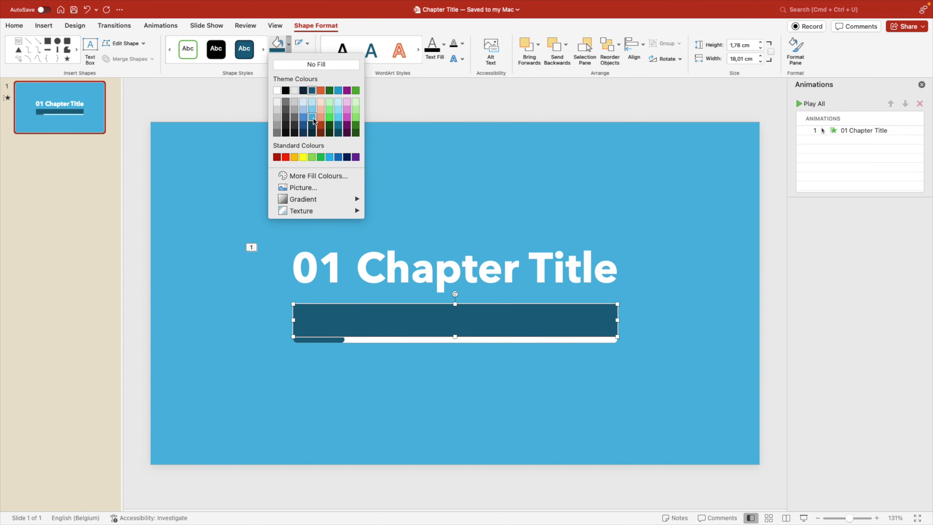
left_click(312, 64)
Step: Bring the 10% label to the front, then preview the title animation
left_click(585, 429)
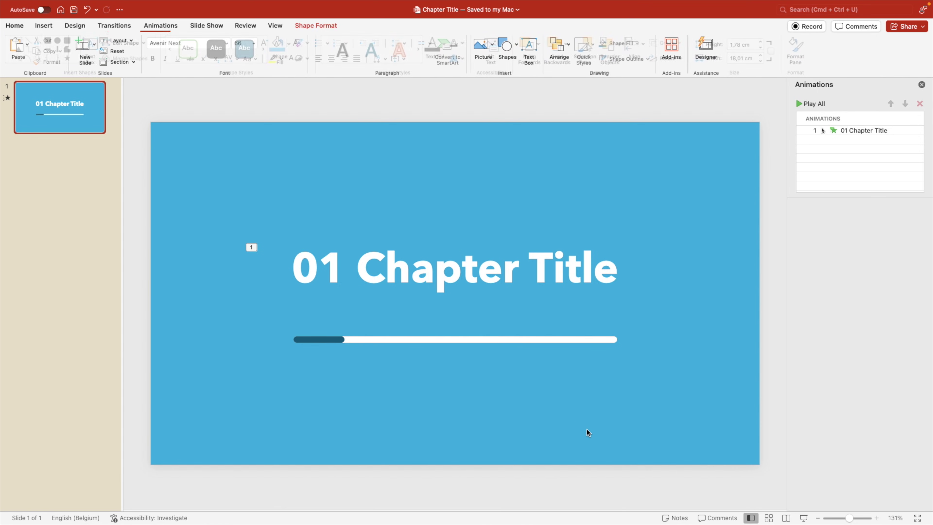
left_click(426, 312)
right_click(460, 312)
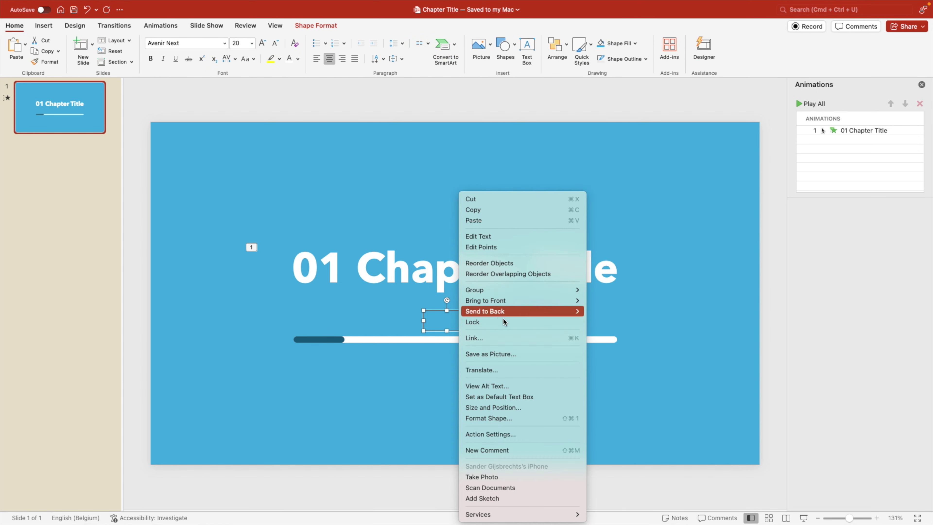
mouse_move(558, 300)
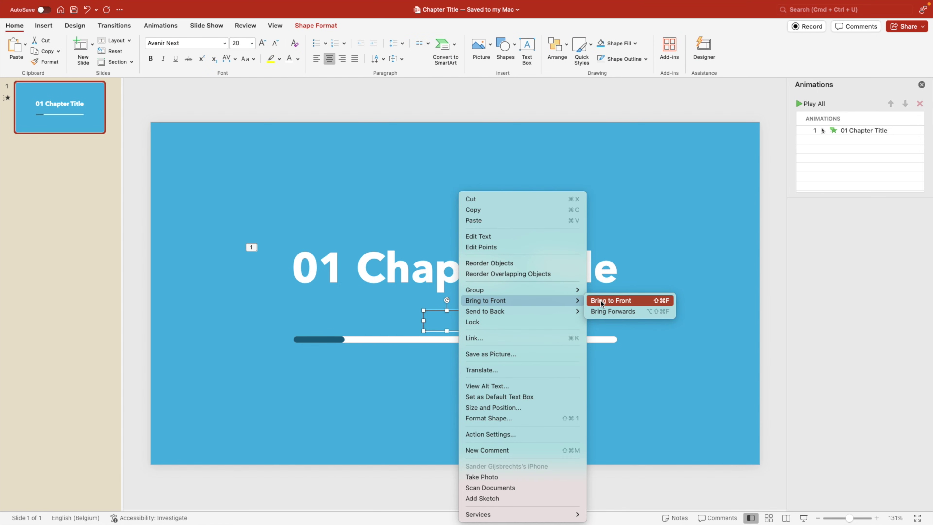
left_click(611, 301)
left_click(563, 412)
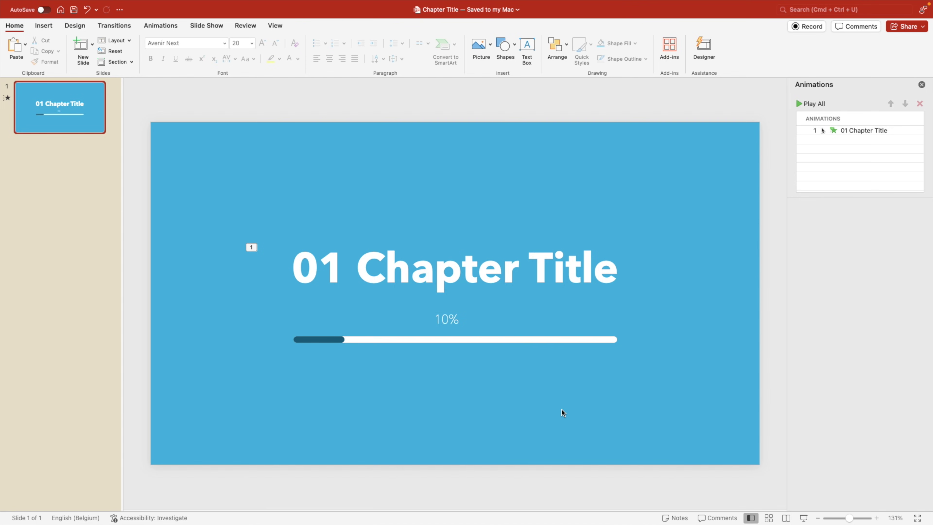
left_click(820, 130)
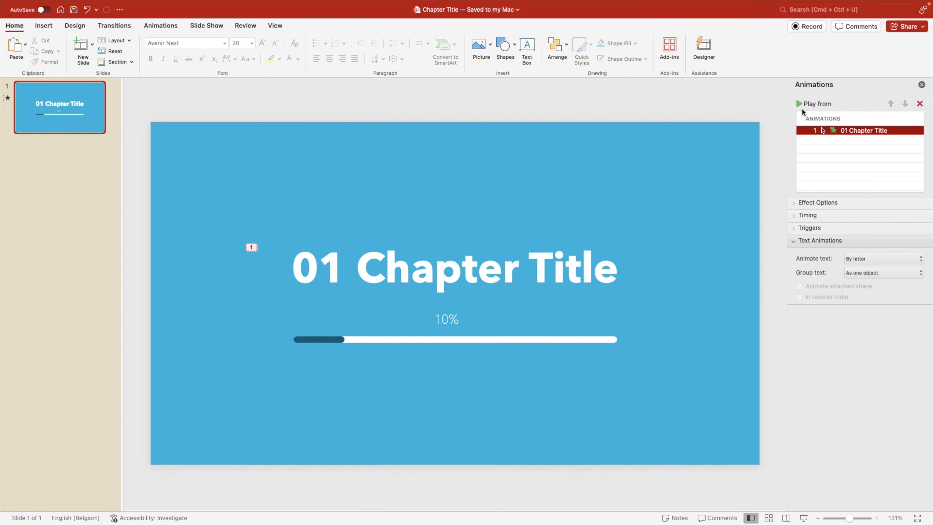
left_click(800, 105)
Step: Give the white progress bar a Wipe entrance from the left
left_click(565, 342)
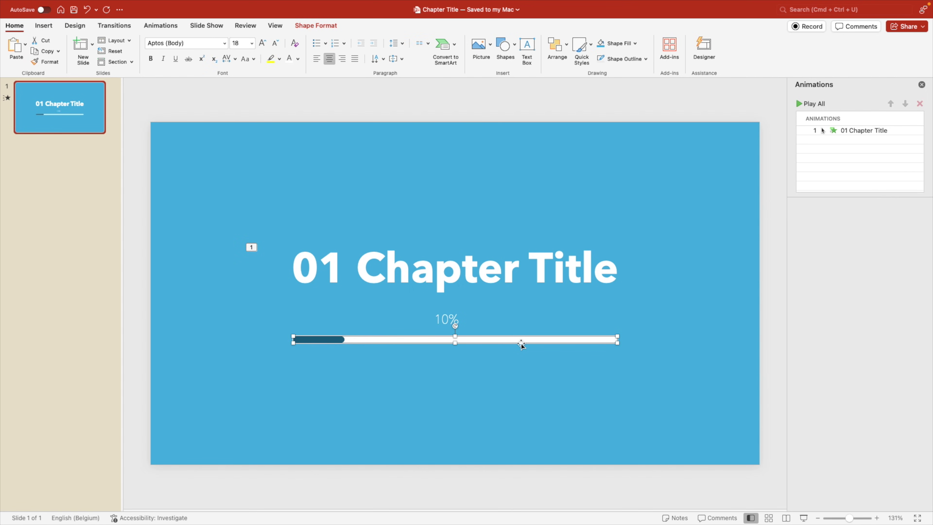
left_click(170, 26)
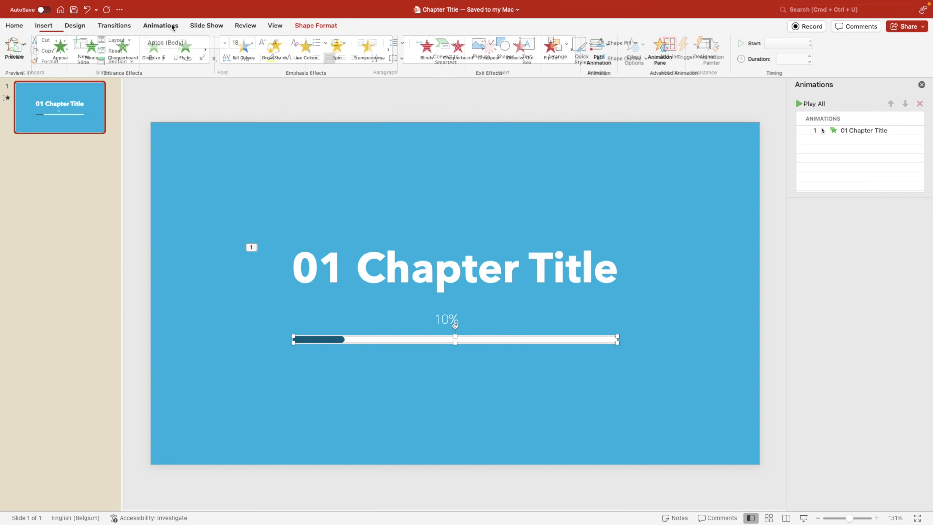
left_click(126, 67)
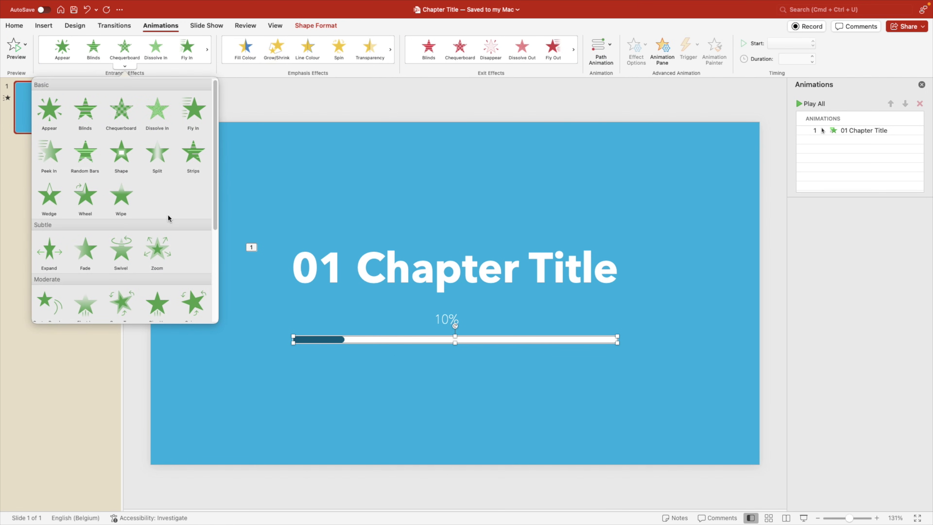
left_click(112, 202)
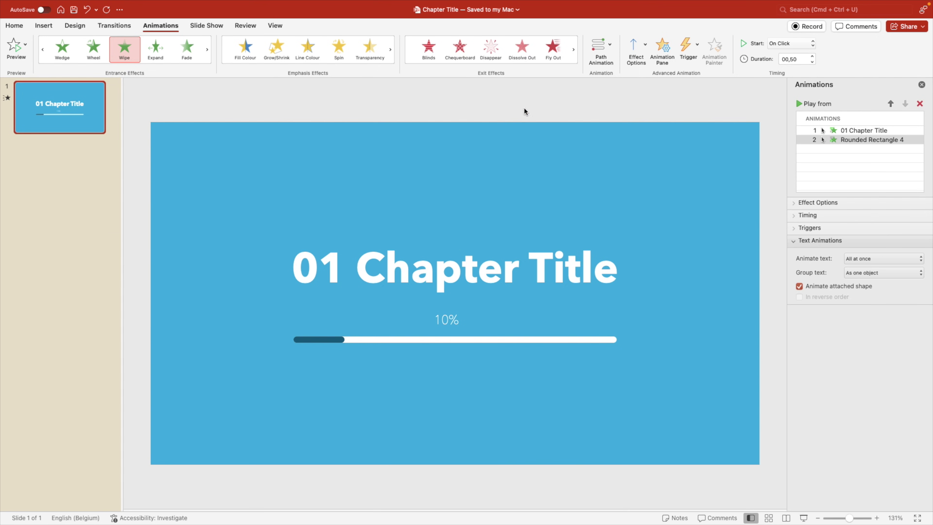
left_click(636, 44)
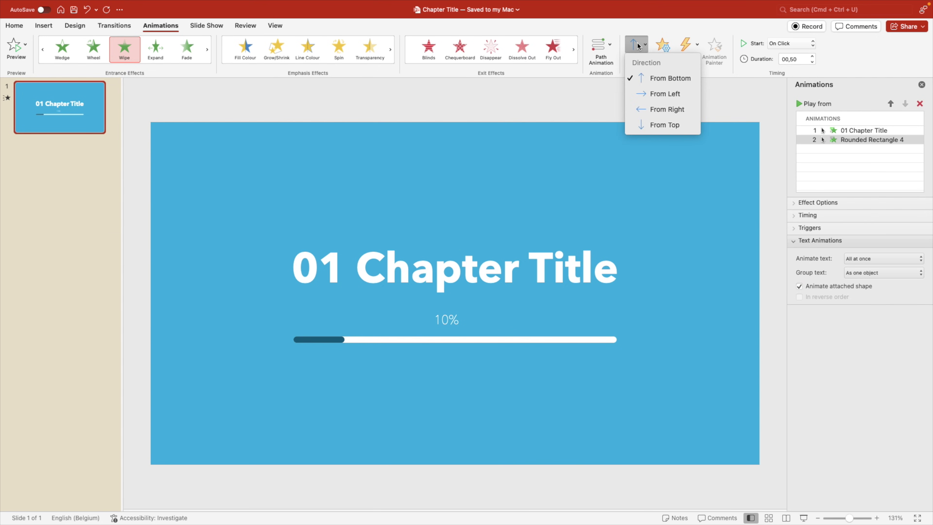
left_click(654, 94)
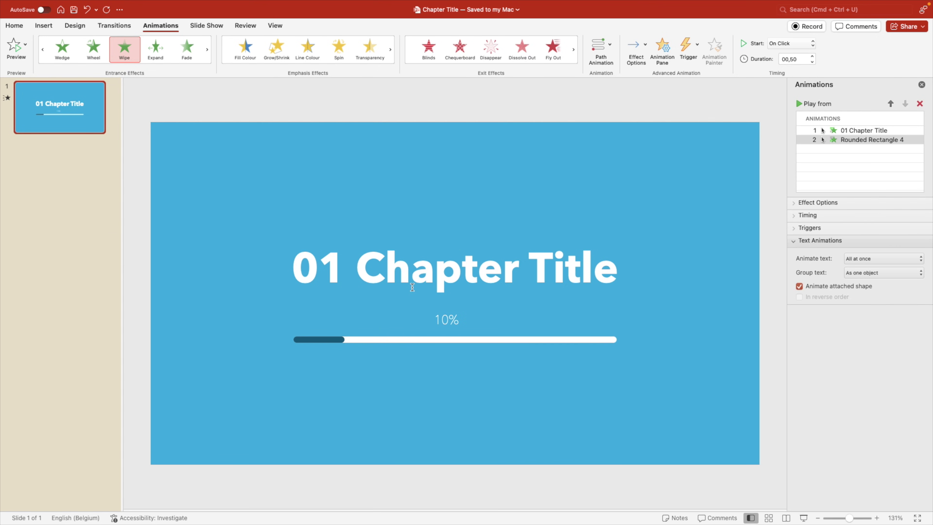
Step: Give the dark progress segment a Wipe from the left, then review the animation order
left_click(319, 340)
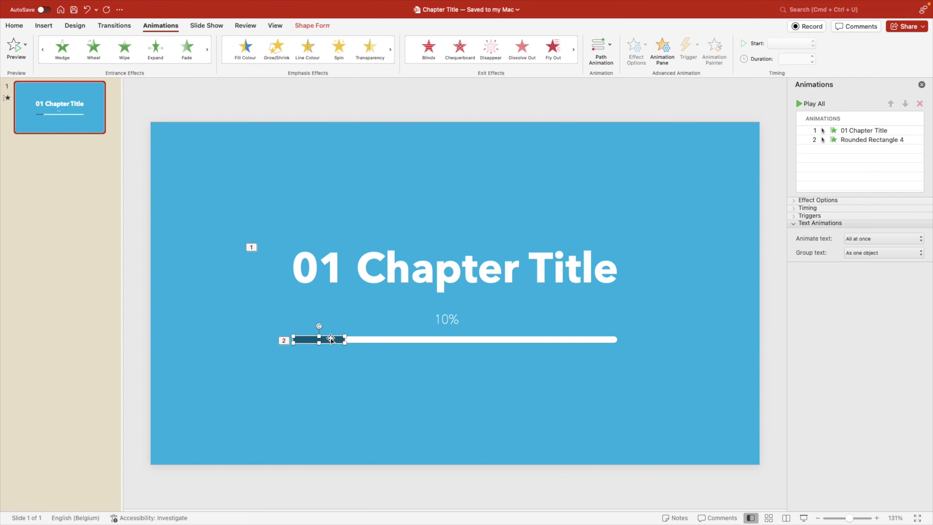
left_click(115, 56)
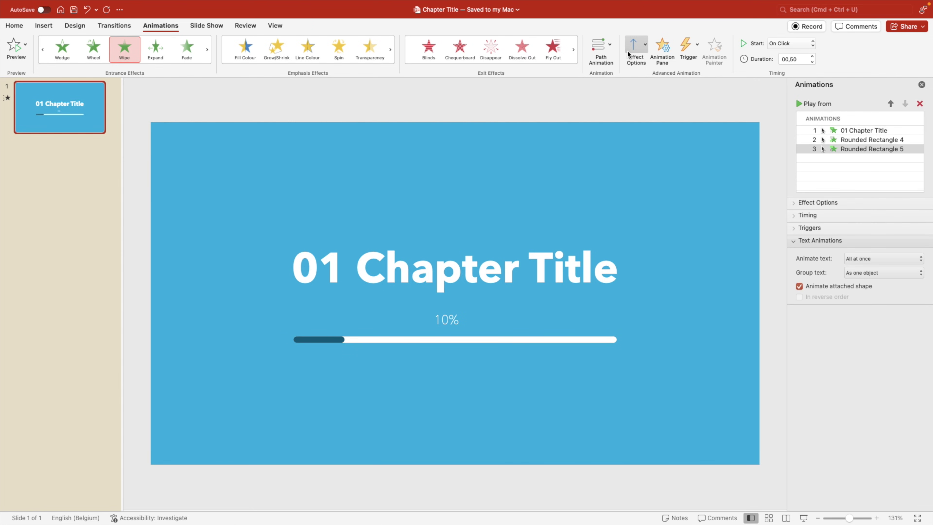
left_click(633, 56)
left_click(657, 94)
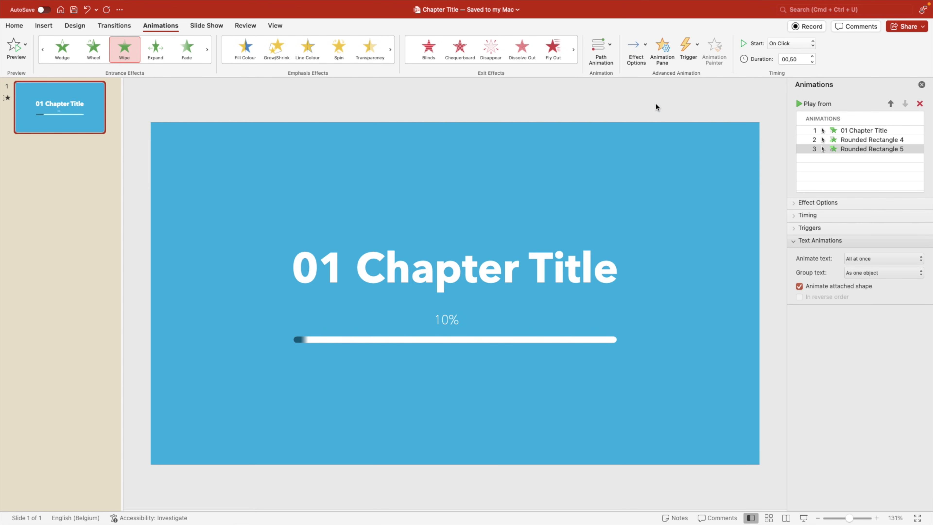
left_click(865, 132)
left_click(830, 139)
left_click(823, 149)
Step: Give the 10% label a Fade entrance effect
left_click(446, 313)
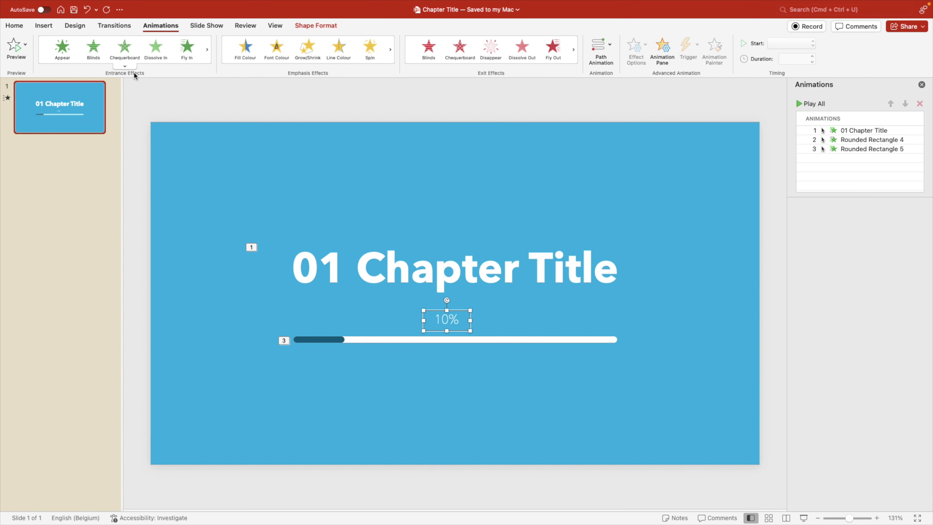
left_click(124, 67)
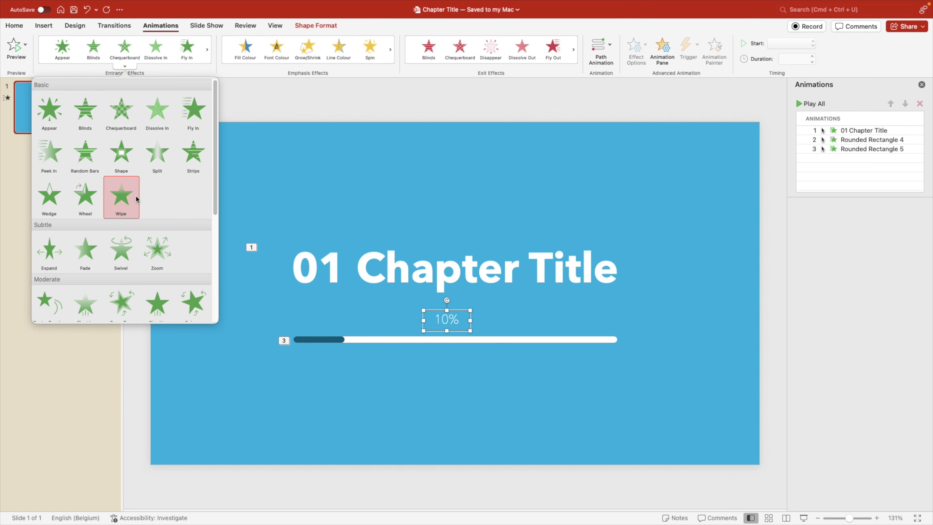
left_click(85, 253)
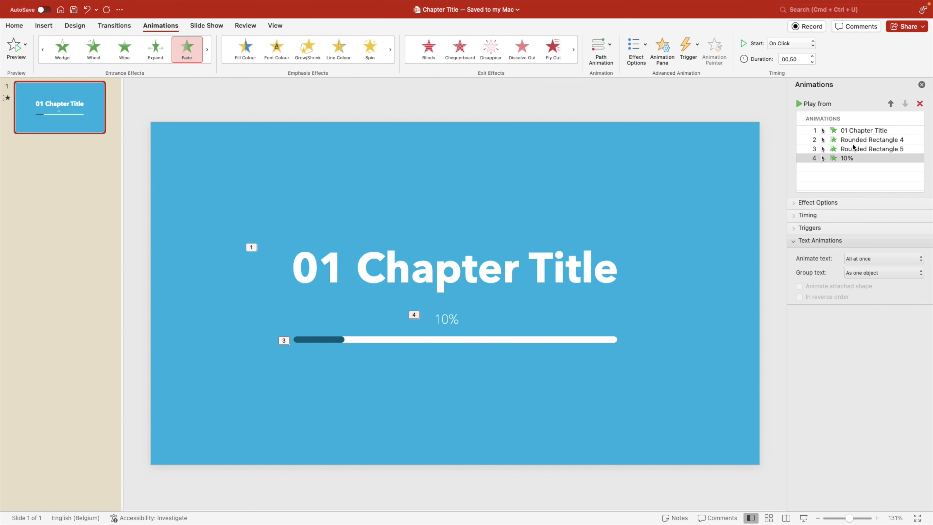
left_click(852, 130)
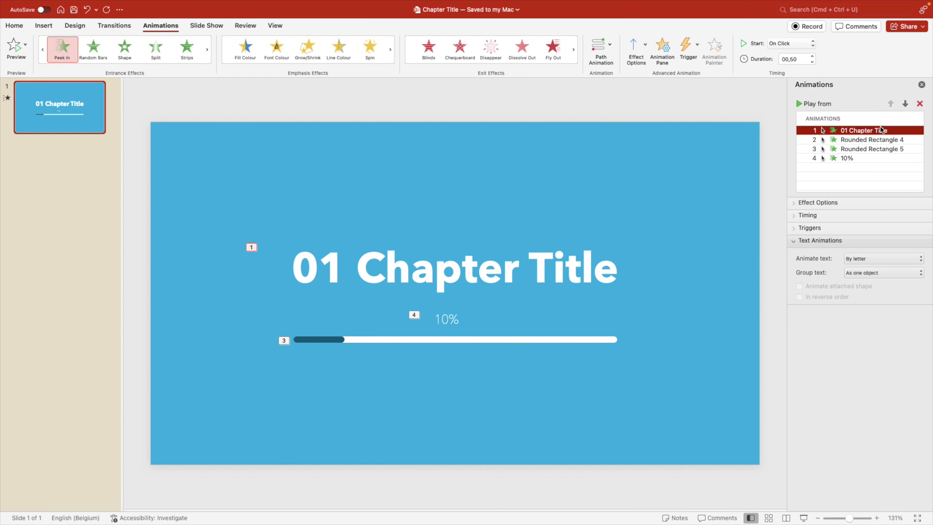
Step: Set Rounded Rectangle 4's animation to start With Previous with a 0,1 s delay
left_click(847, 142)
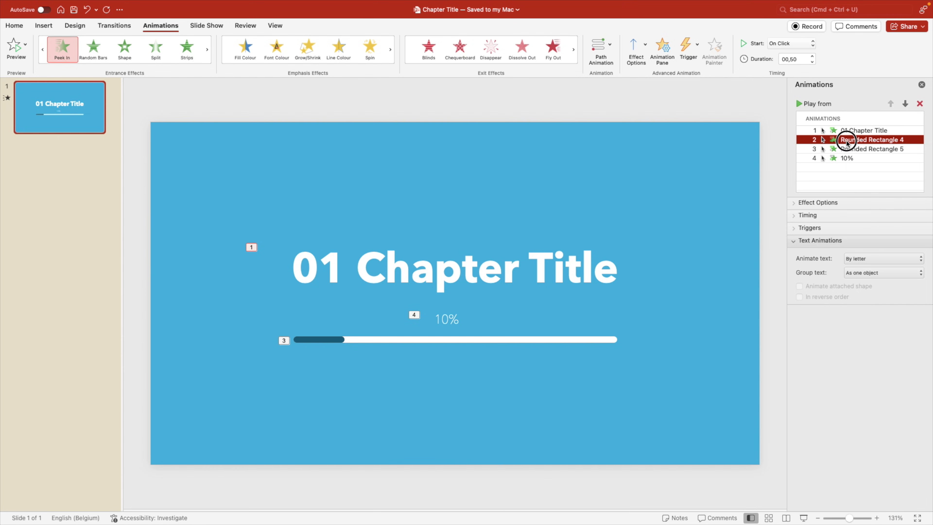
left_click(794, 43)
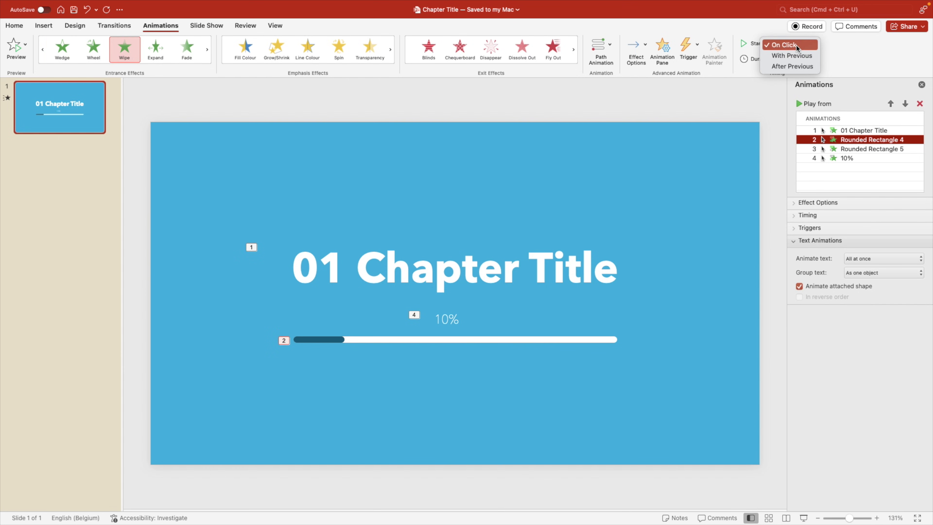
left_click(798, 54)
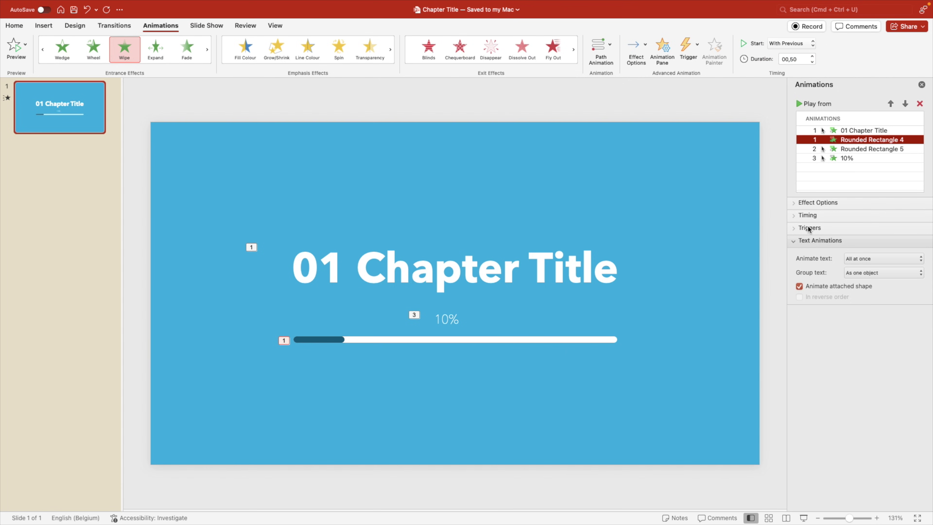
left_click(792, 216)
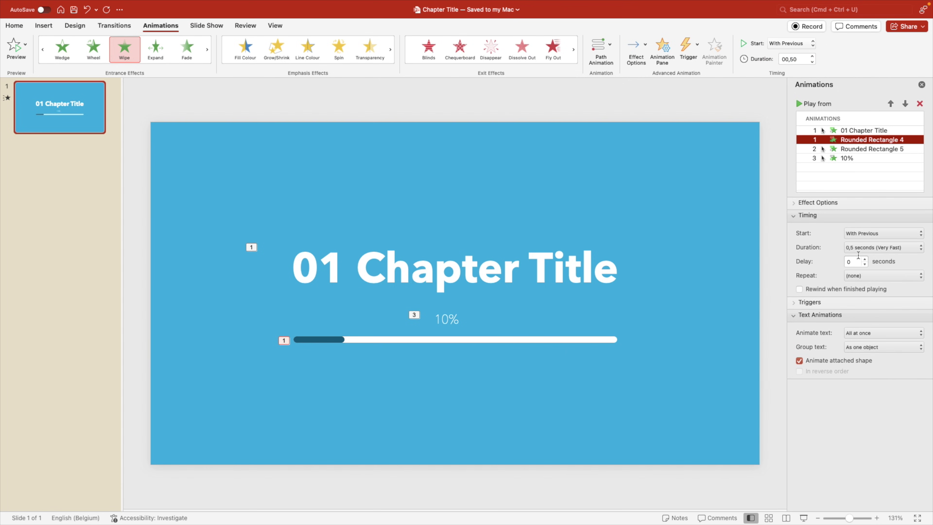
left_click(857, 261)
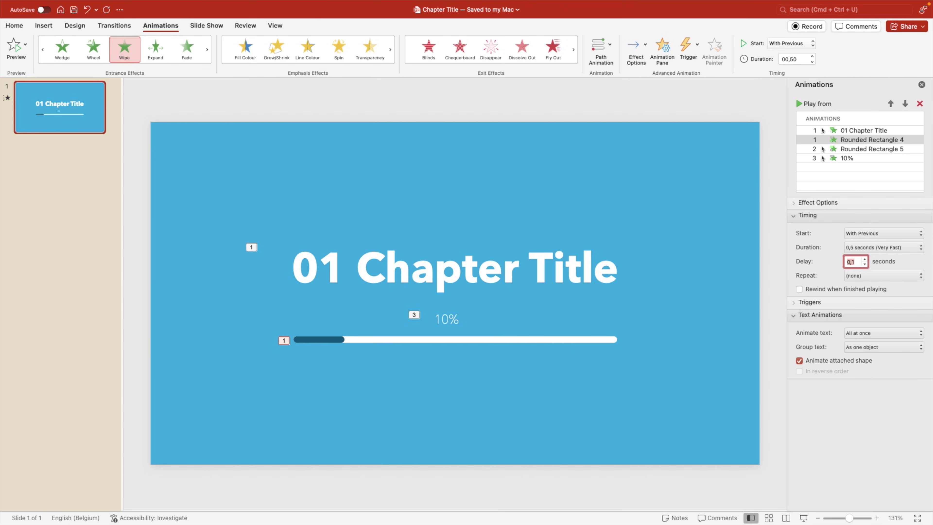
type(",1")
Step: Set Rounded Rectangle 5's animation to start With Previous with a 0,2 s delay
left_click(864, 149)
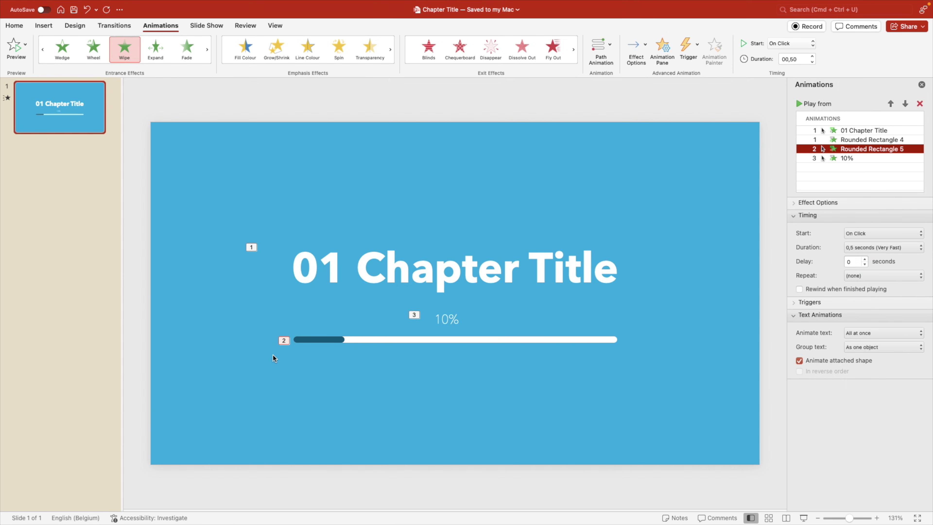
left_click(794, 44)
left_click(791, 56)
left_click(857, 262)
type(",2")
Step: Set the 10% label's animation to start With Previous with a 0,2 s delay
left_click(847, 158)
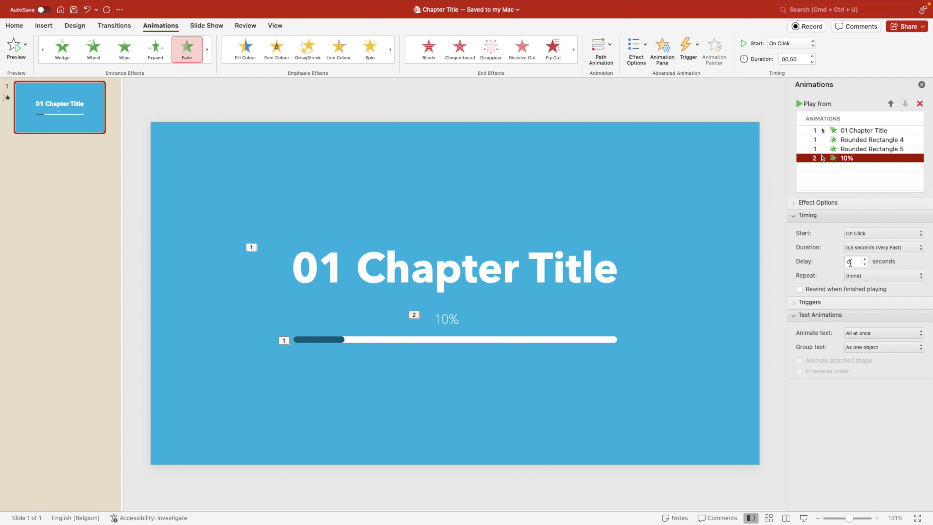
left_click(794, 43)
left_click(794, 52)
left_click(858, 263)
type(",2")
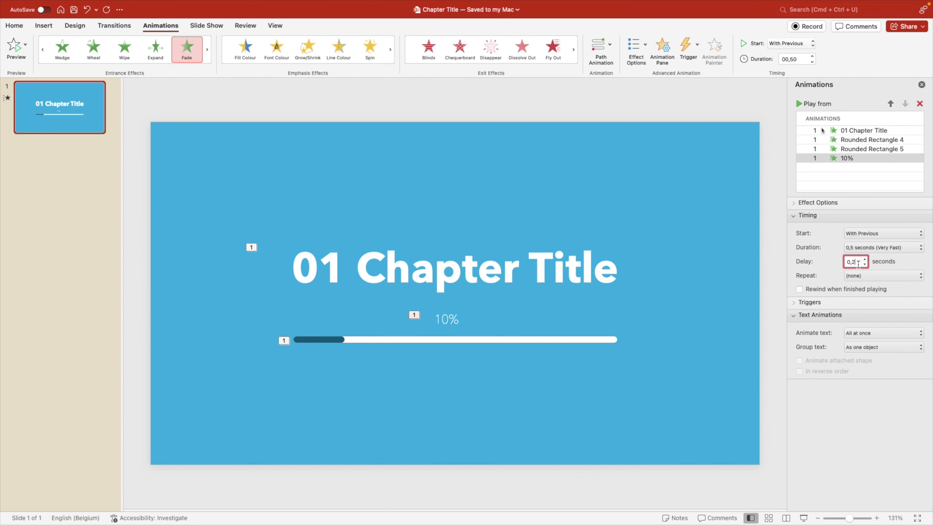
left_click(761, 446)
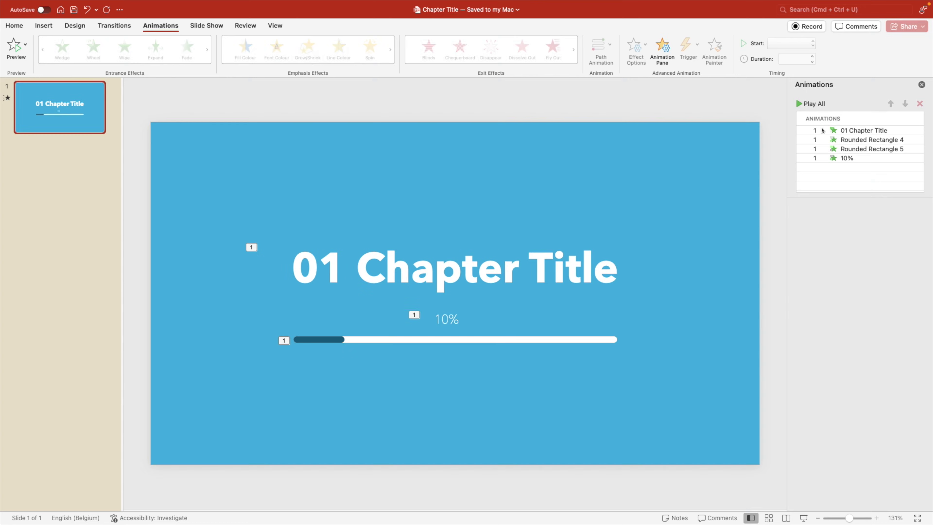
Step: Make the 01 Chapter Title entrance last 1 second (Fast) and start entering its delay
left_click(863, 129)
left_click(871, 247)
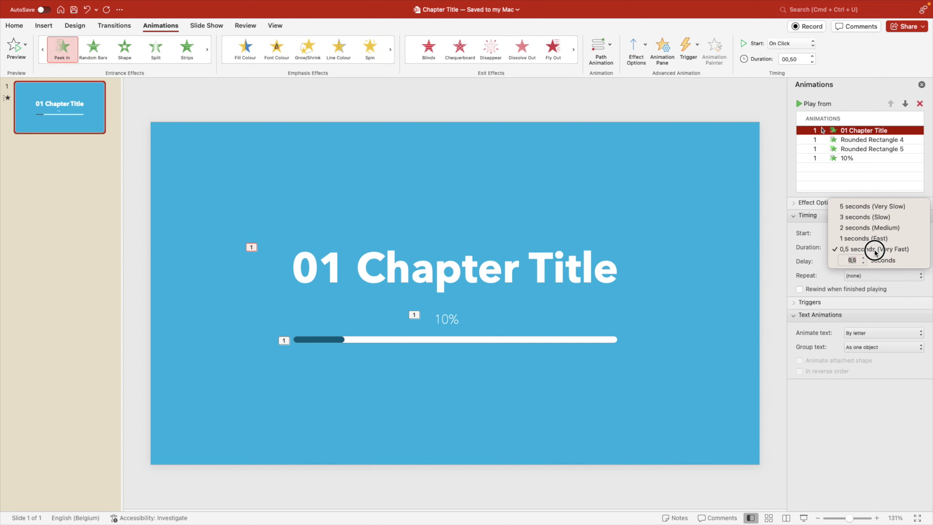
left_click(867, 246)
left_click(868, 246)
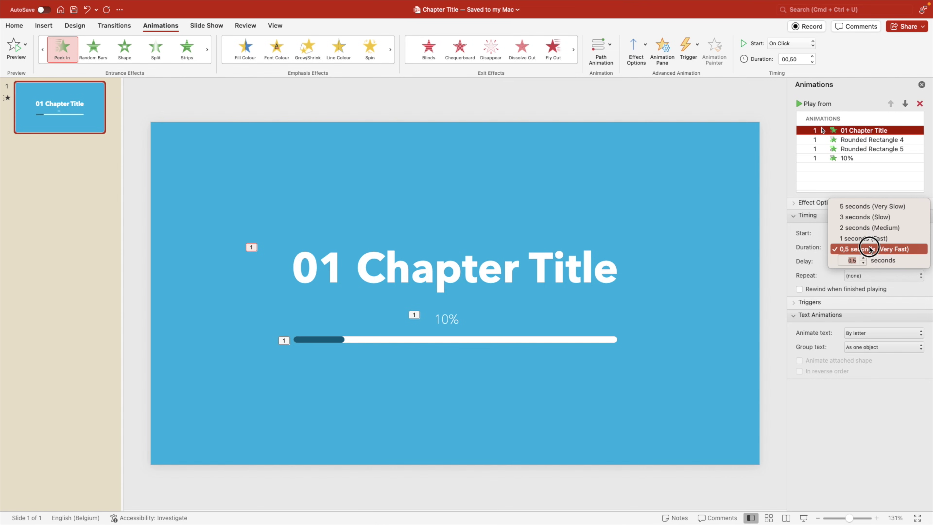
left_click(871, 234)
left_click(851, 261)
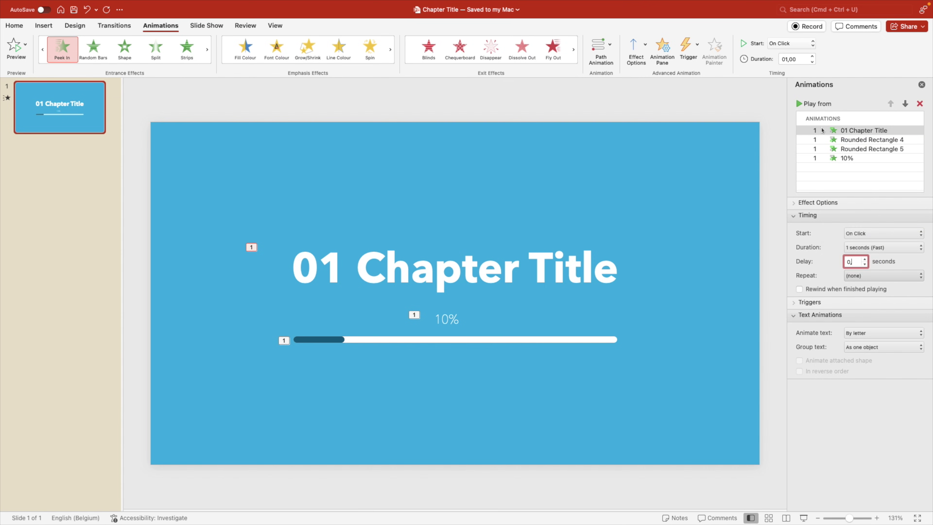
type(",75")
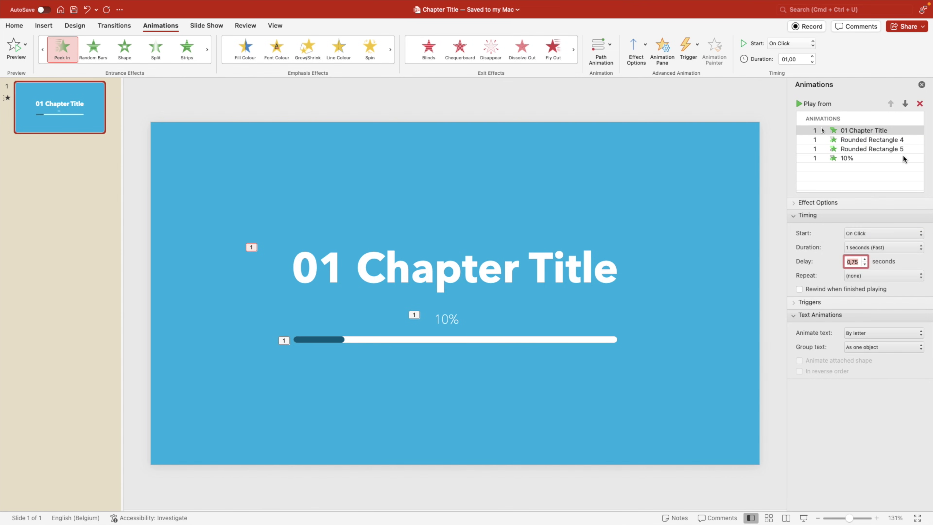
Step: Set the progress rectangle's wipe duration to 0,75 seconds
left_click(866, 139)
left_click(854, 247)
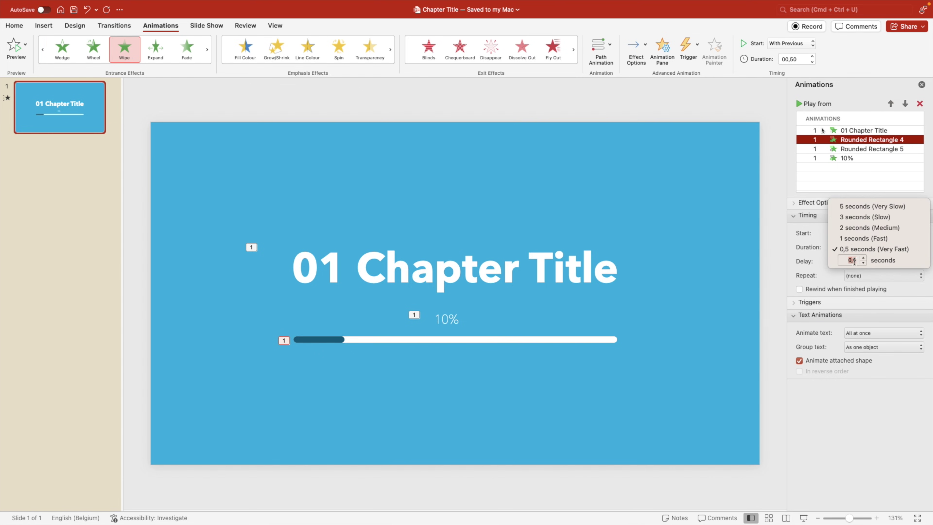
left_click(872, 149)
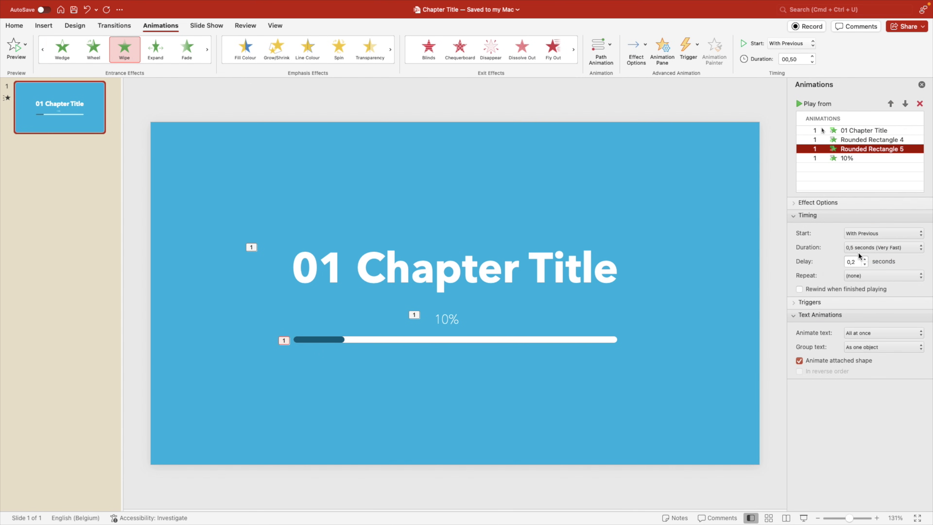
type("0,75")
key("Return")
Step: Recheck the title entrance's delay, then preview the animations in Slide Show
left_click(853, 131)
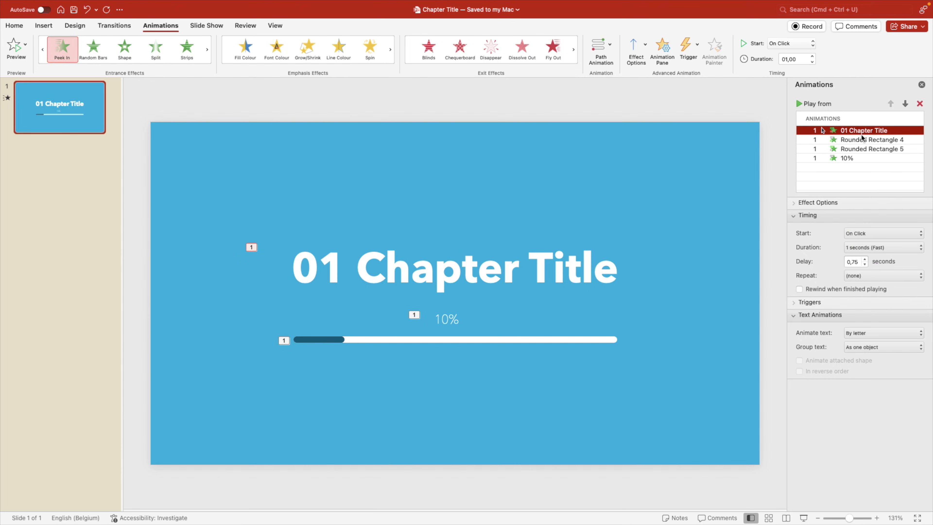
left_click(851, 262)
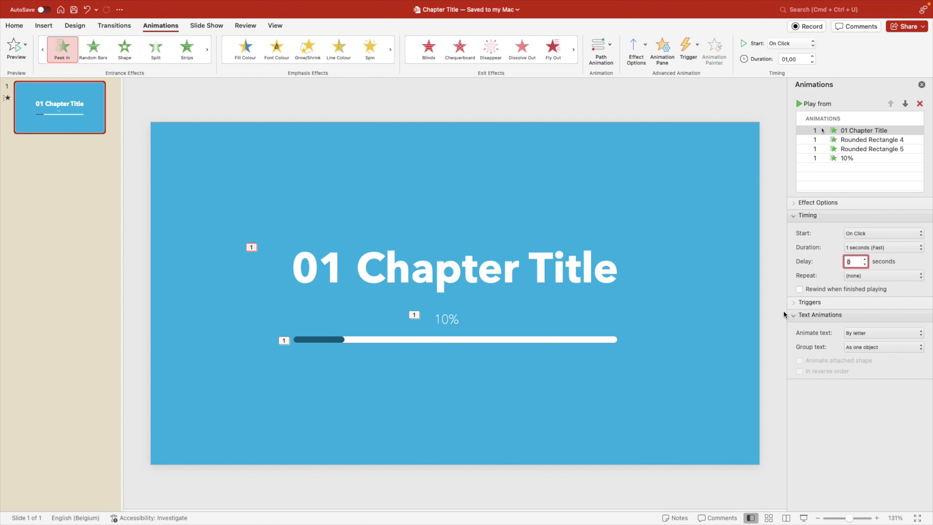
left_click(804, 517)
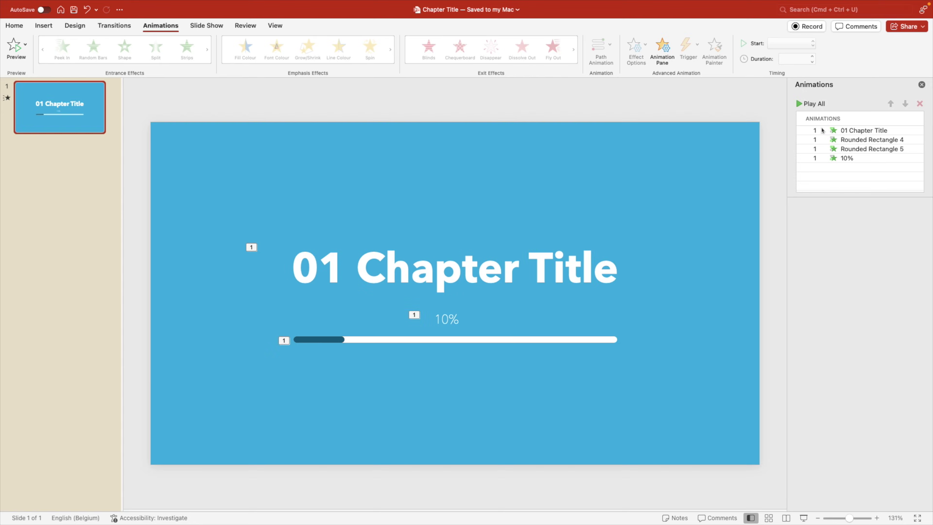
Step: Add a Peek Out exit to the title box, going To Bottom and animating by letter
left_click(446, 285)
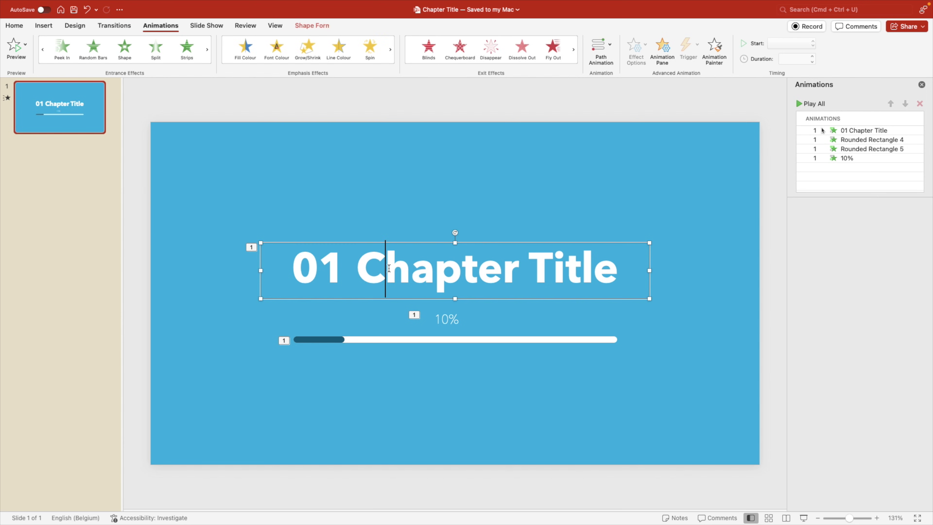
left_click(420, 245)
left_click(491, 66)
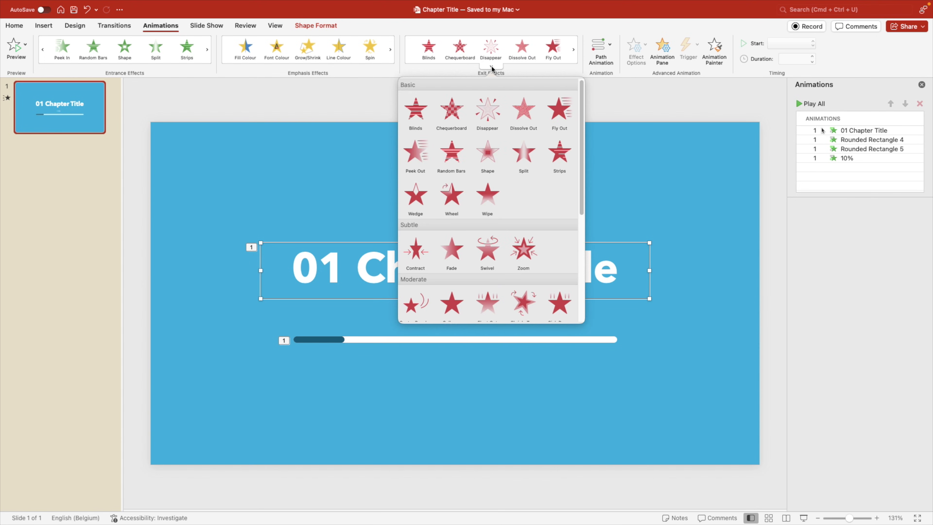
left_click(415, 154)
left_click(642, 53)
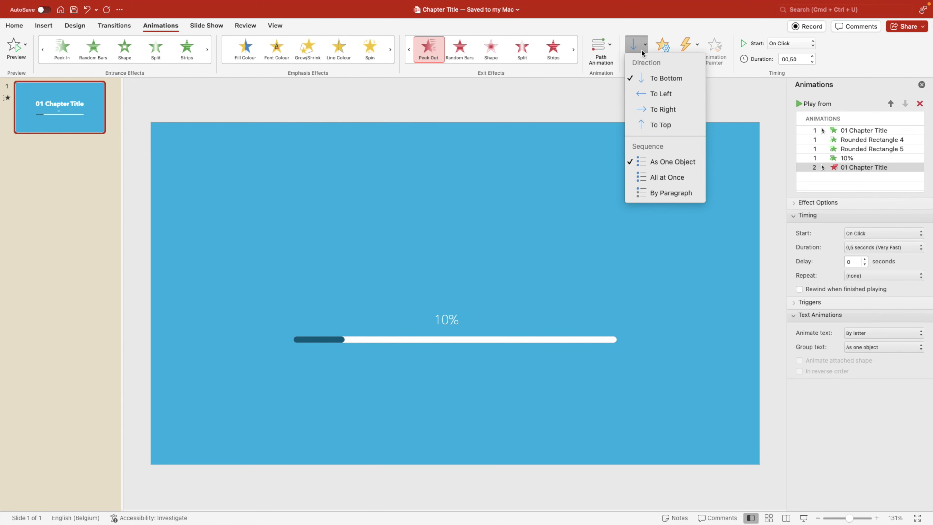
left_click(650, 75)
left_click(866, 332)
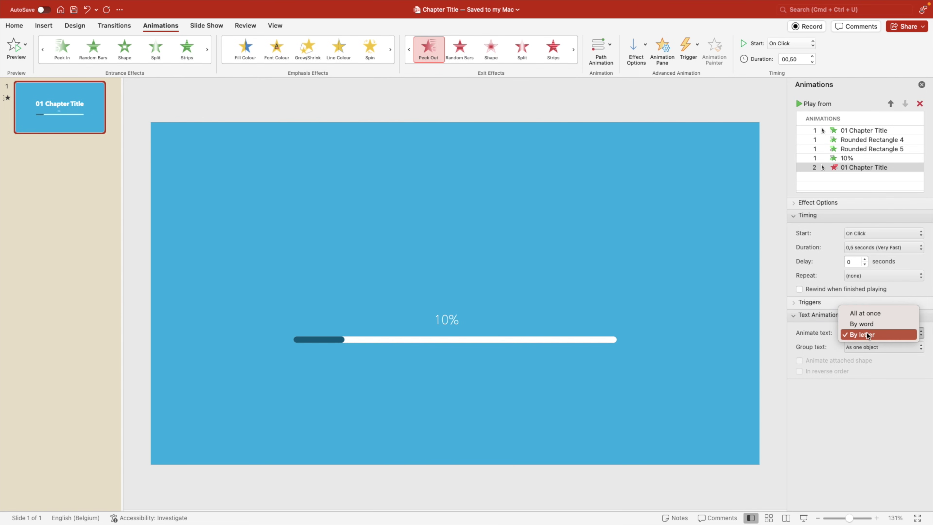
left_click(871, 331)
Step: Preview the title's exit and set its duration to 0,75 seconds
left_click(841, 168)
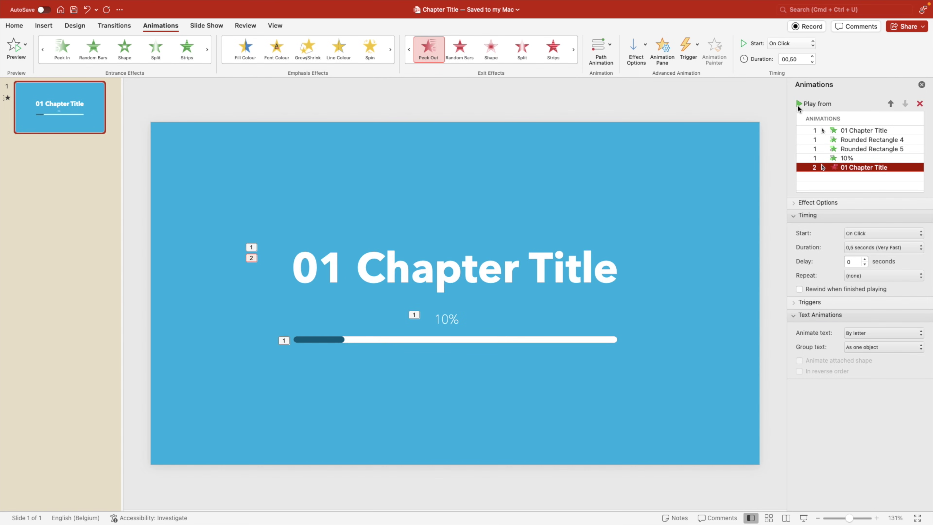
left_click(798, 105)
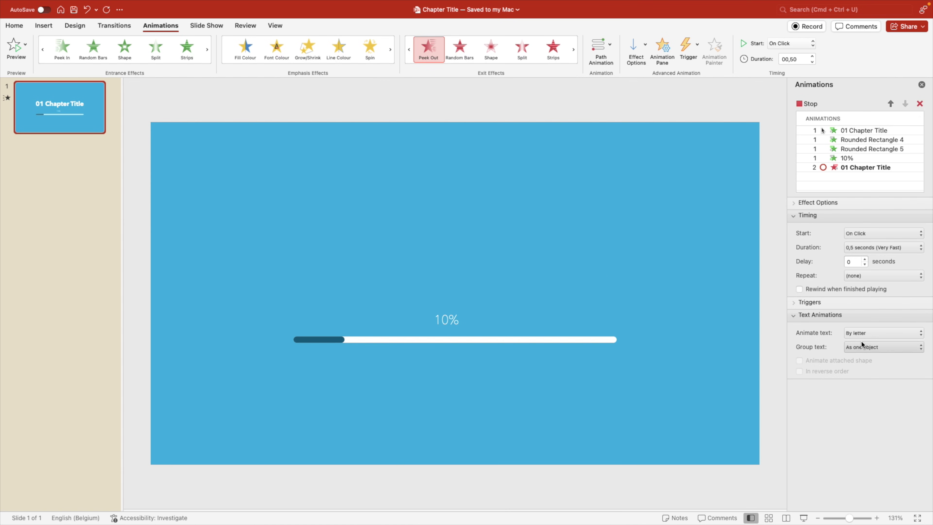
left_click(884, 248)
key("Return")
left_click(868, 445)
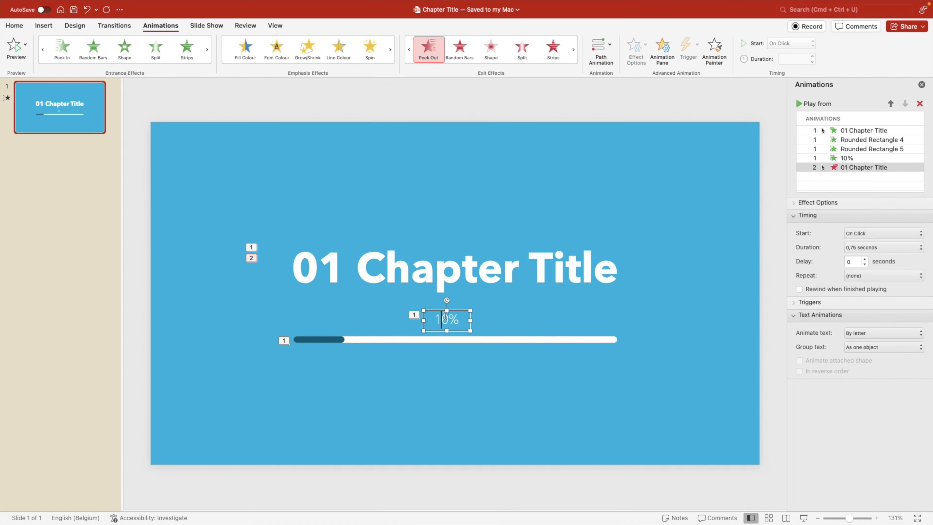
left_click(444, 318)
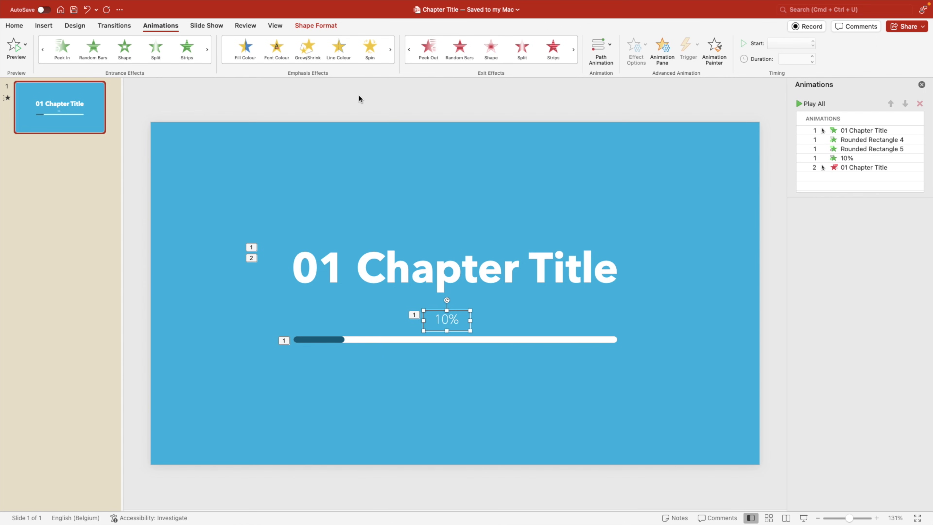
Step: Add a Fade exit to the 10% label and a Wipe-from-right exit to both progress bars
left_click(491, 66)
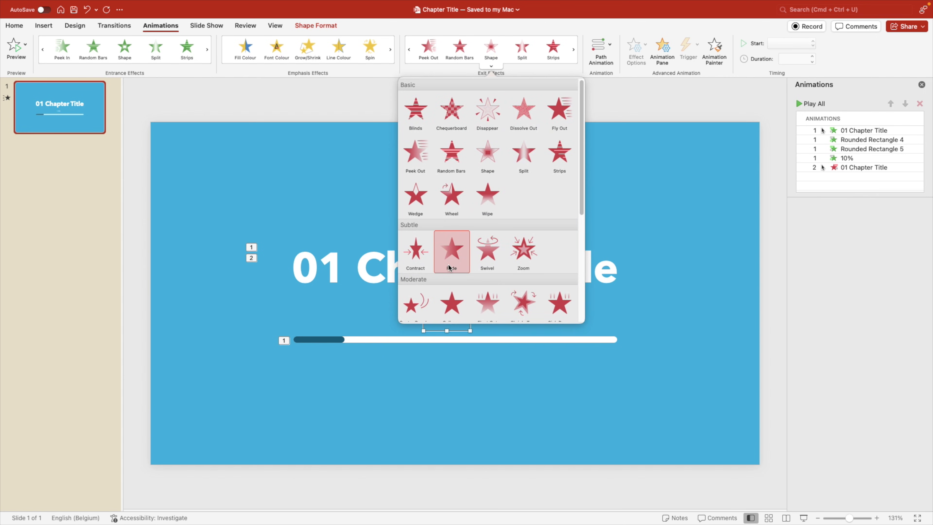
left_click(453, 251)
left_click(395, 340)
left_click(310, 339, "shift")
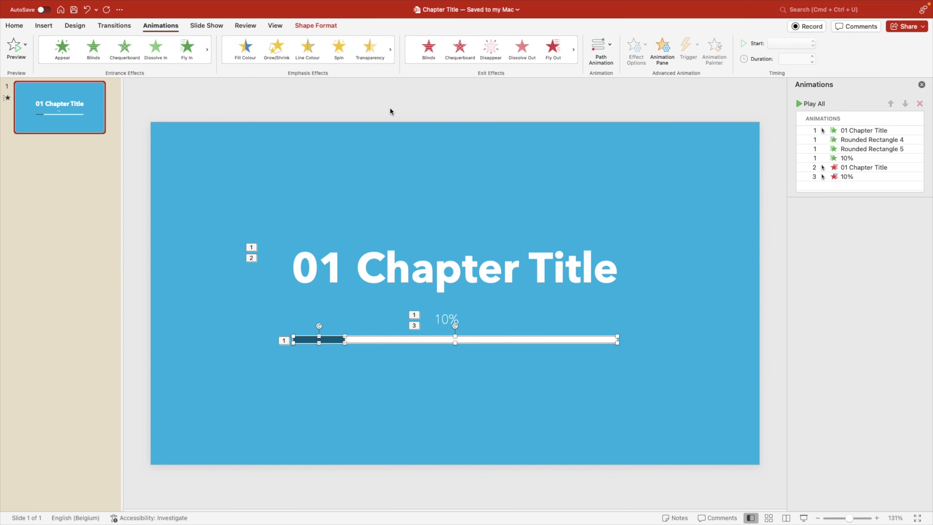
left_click(491, 66)
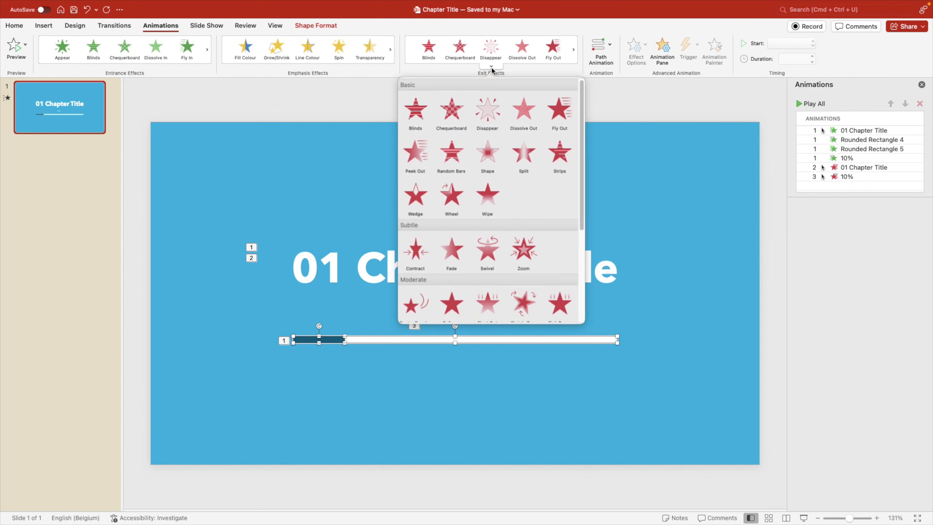
left_click(488, 200)
left_click(636, 45)
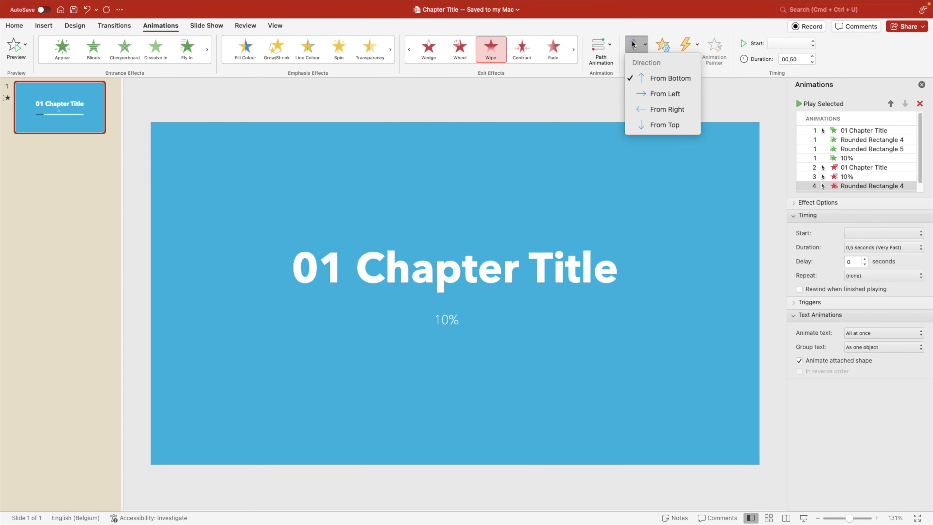
left_click(657, 109)
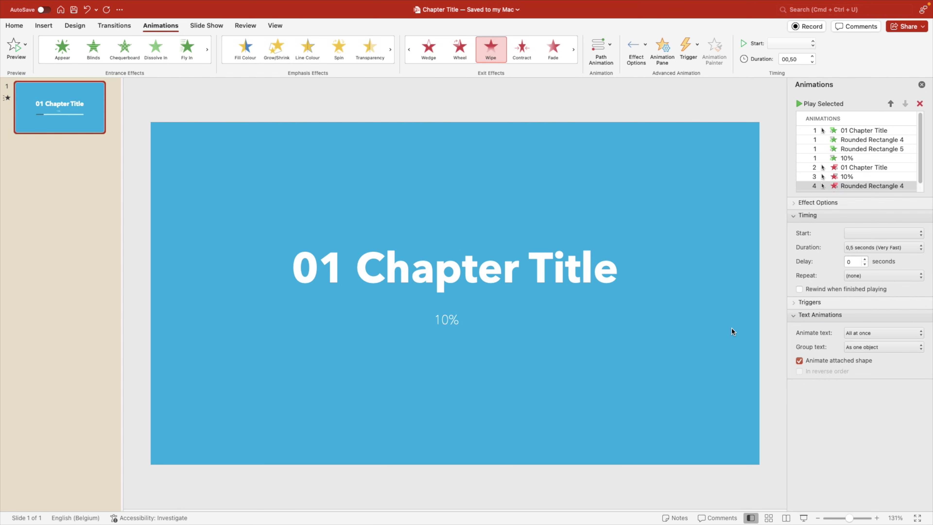
Step: Set the Rounded Rectangle 4 exit to start With Previous, alongside the title's exit
left_click_drag(867, 197, 867, 239)
left_click(841, 188)
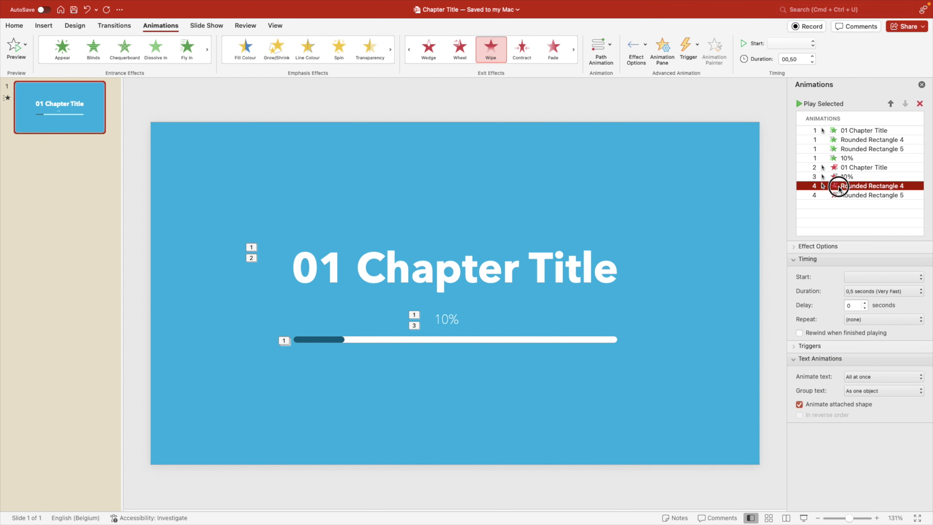
left_click(795, 44)
left_click(790, 66)
left_click(791, 44)
left_click(787, 35)
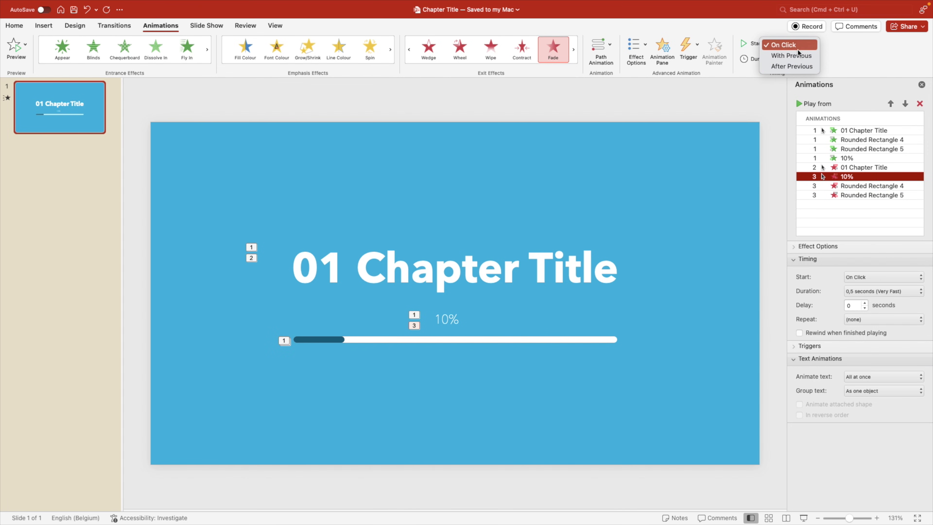
left_click(835, 169)
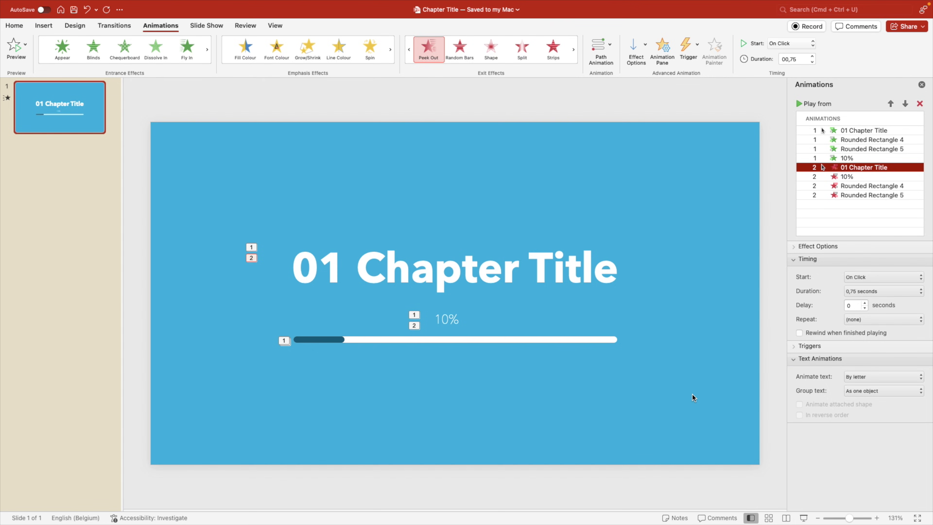
left_click(729, 385)
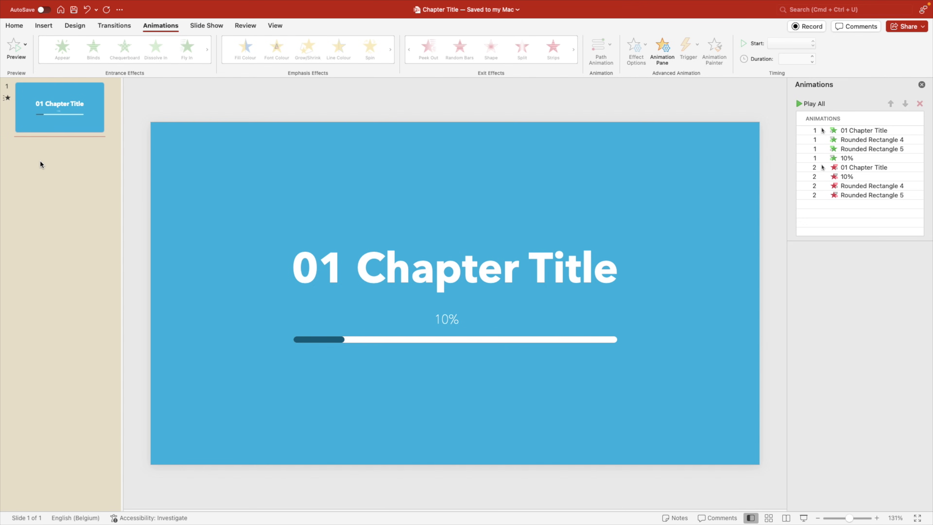
Step: Insert a blank slide after the chapter title and give it the Shape transition
right_click(41, 139)
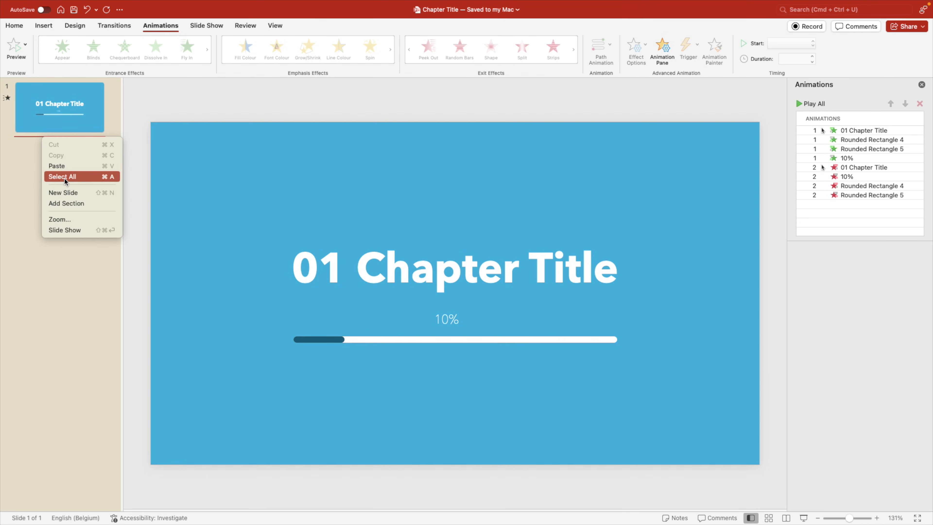
left_click(67, 193)
left_click_drag(157, 111, 778, 446)
key("Delete")
left_click(922, 84)
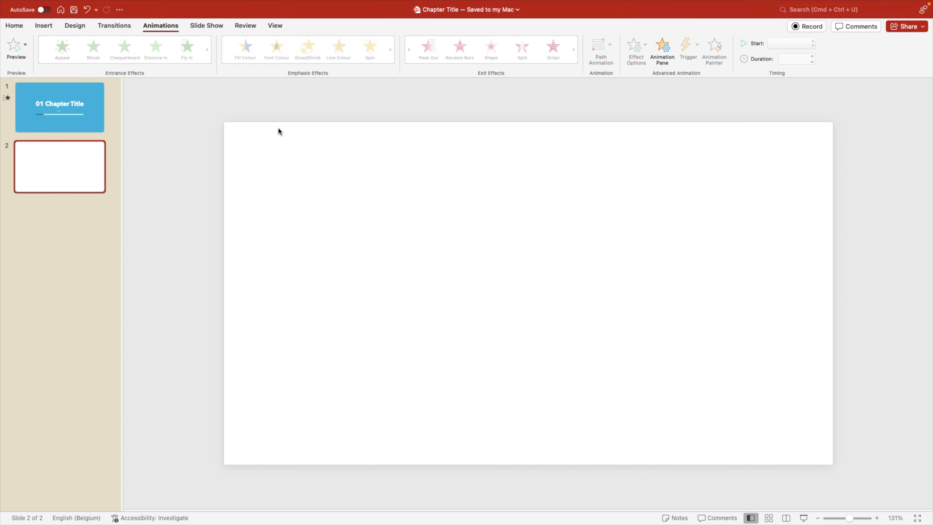
left_click(109, 30)
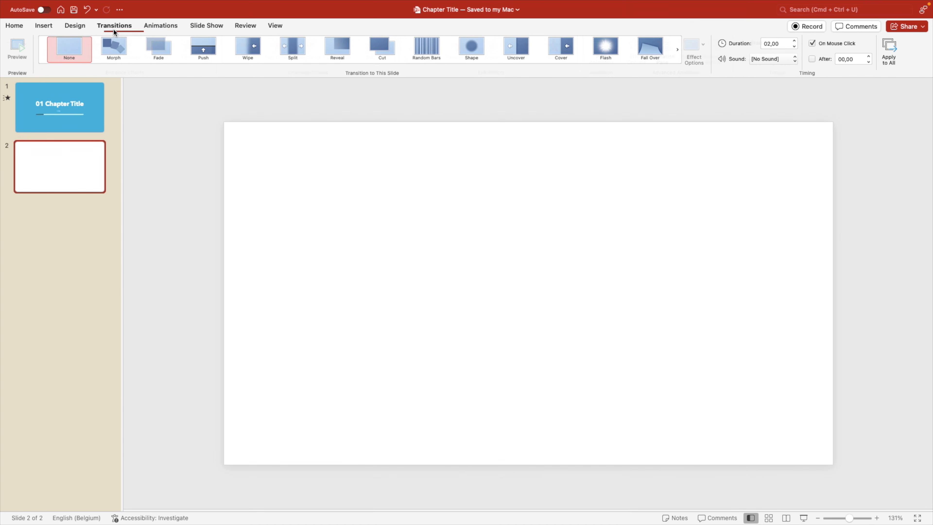
left_click(476, 54)
Step: Give the title slide the Shape transition, then duplicate the blank slide and move the copy to the start
key("Page_Up")
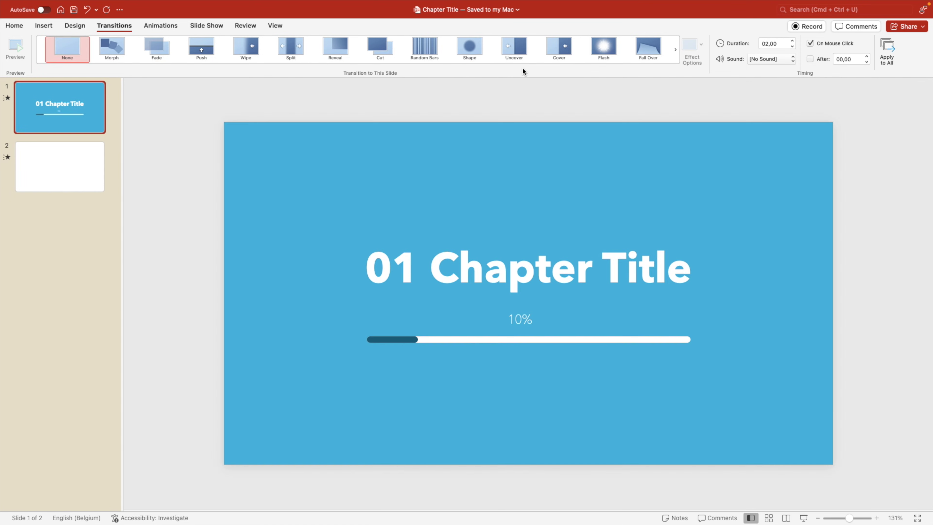
left_click(462, 52)
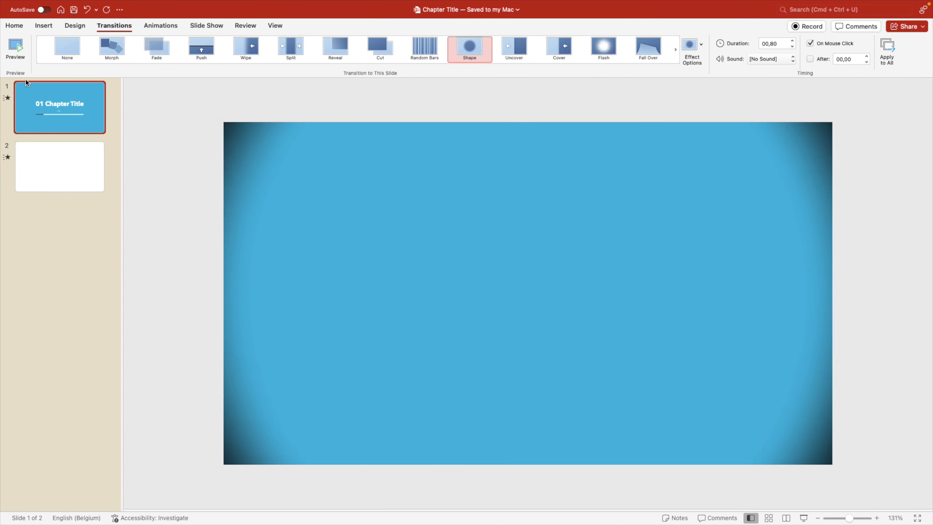
right_click(46, 78)
left_click(28, 175)
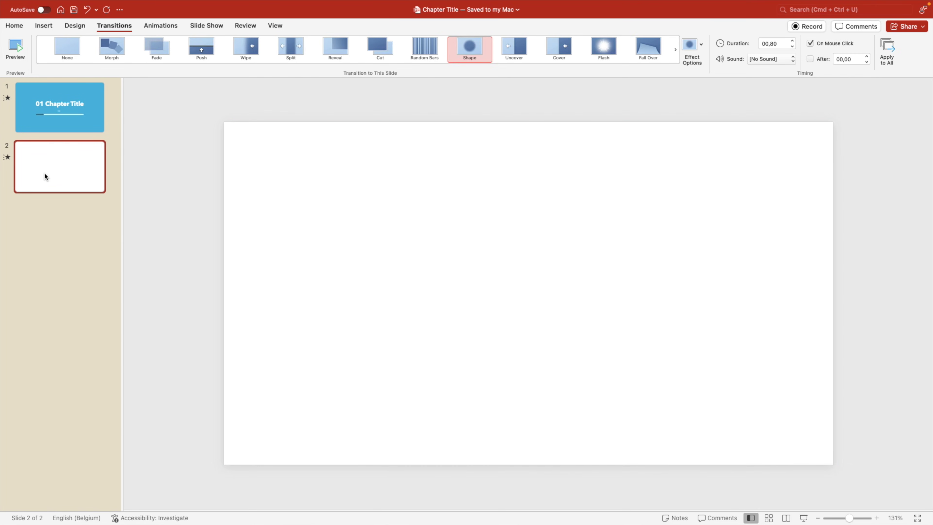
key("super+d")
key("super+shift+Up")
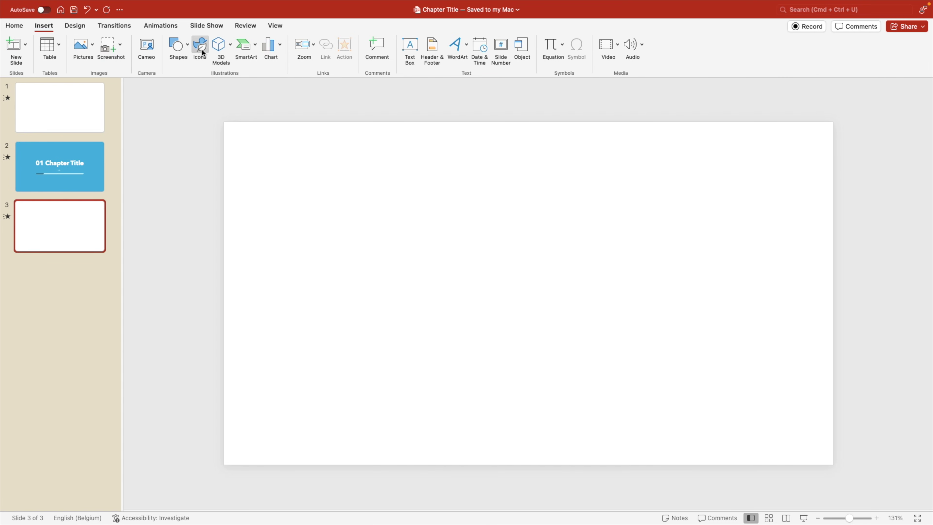
Step: Insert the black-and-white spiral staircase stock photo on slide 3, then preview the slideshow from slide 1
left_click(201, 48)
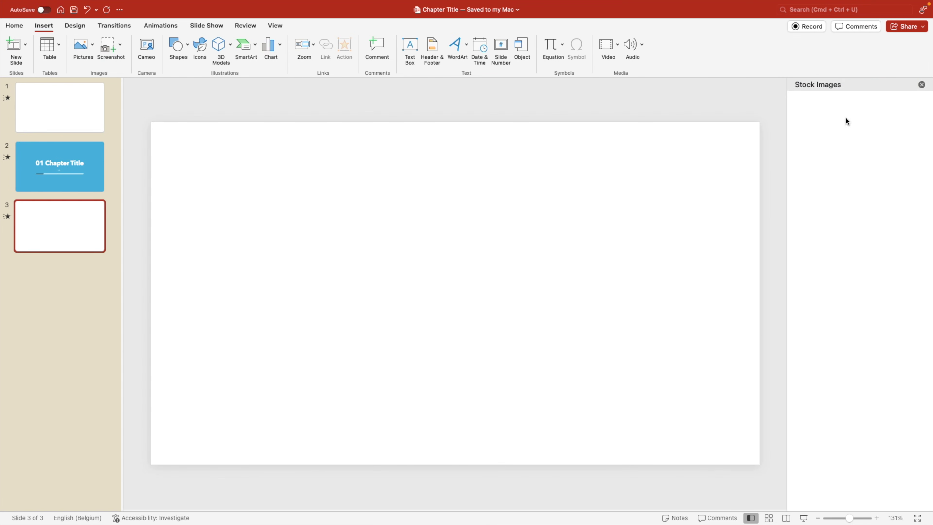
left_click(821, 109)
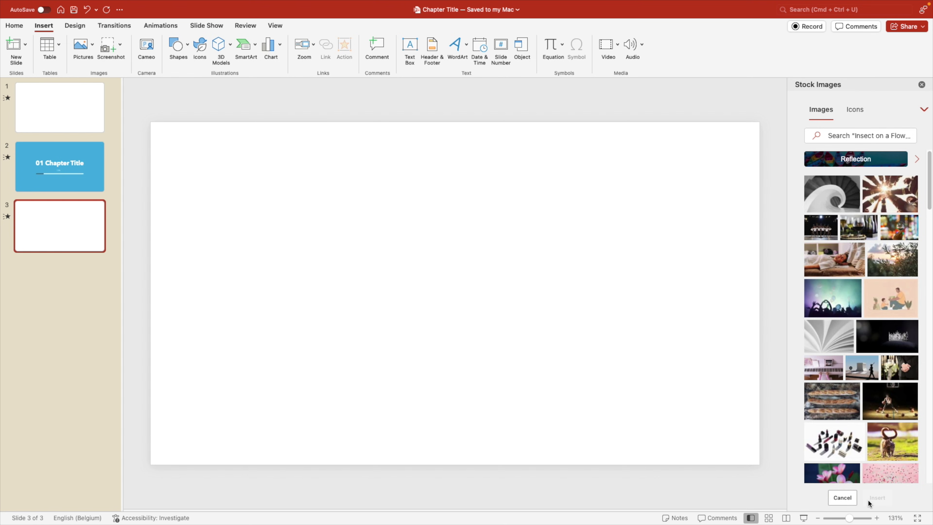
double_click(832, 194)
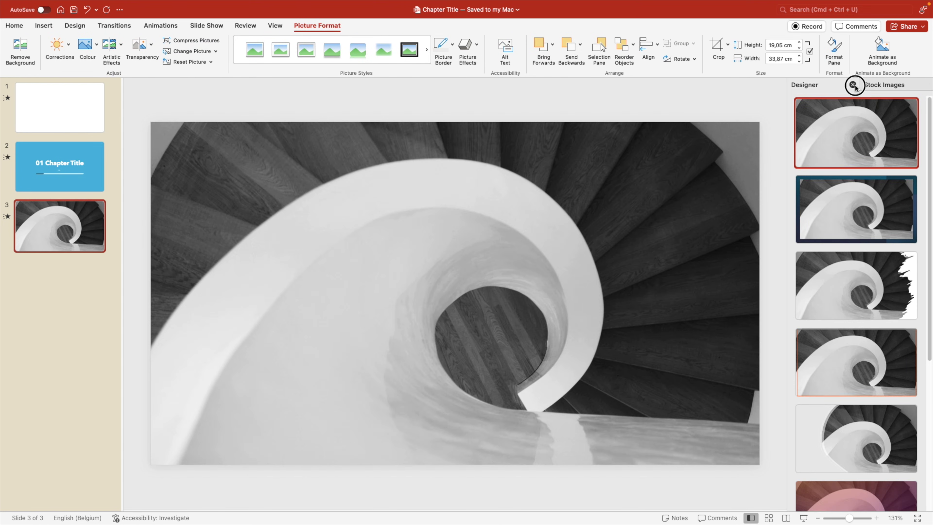
left_click(853, 84)
left_click(926, 84)
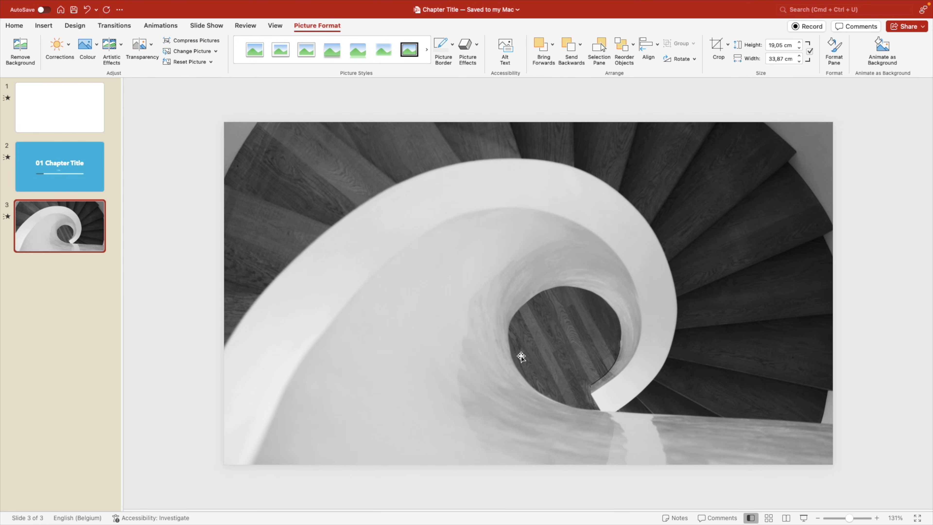
left_click(78, 154)
left_click(70, 119)
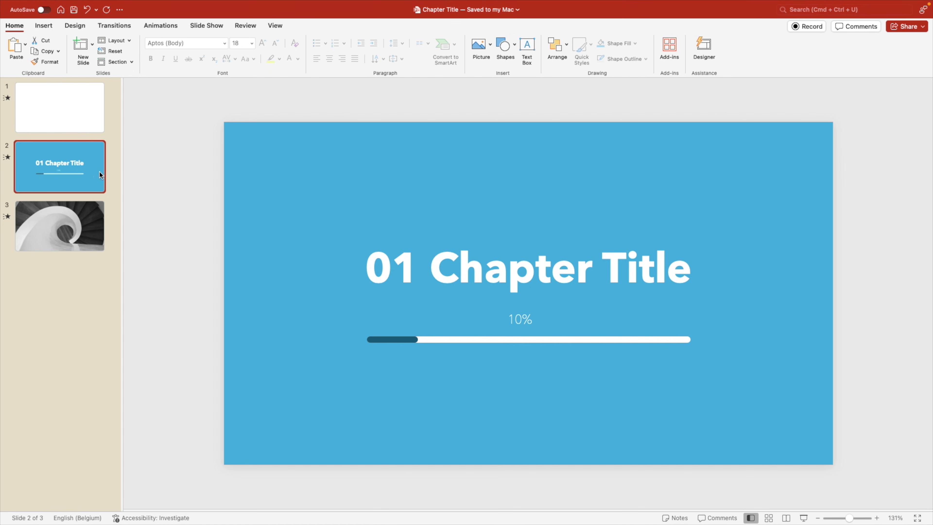
Step: Duplicate the chapter slide after the staircase, change it to '02' and '20%', and lengthen the dark bar
key("super+d")
left_click_drag(25, 236, 88, 322)
left_click(411, 277)
key("BackSpace")
type("2 Chapter Title")
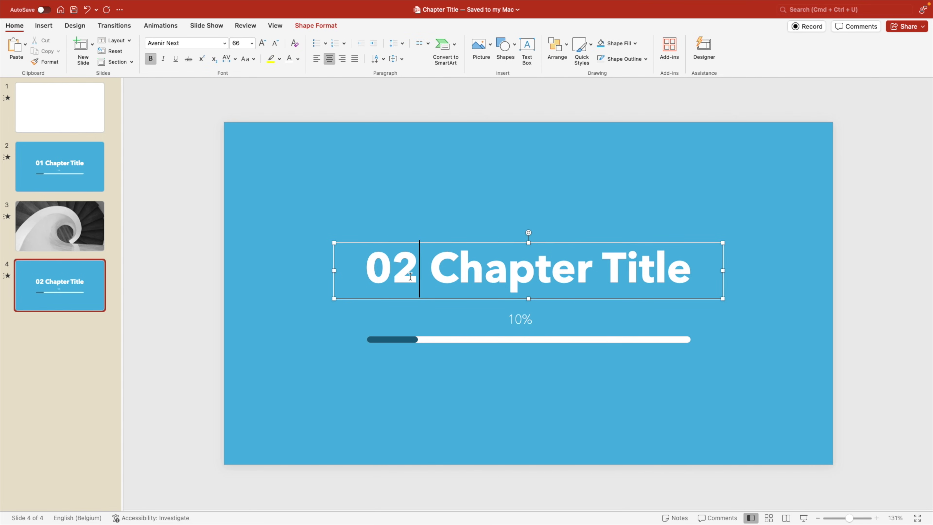
left_click(511, 319)
key("BackSpace")
type("2")
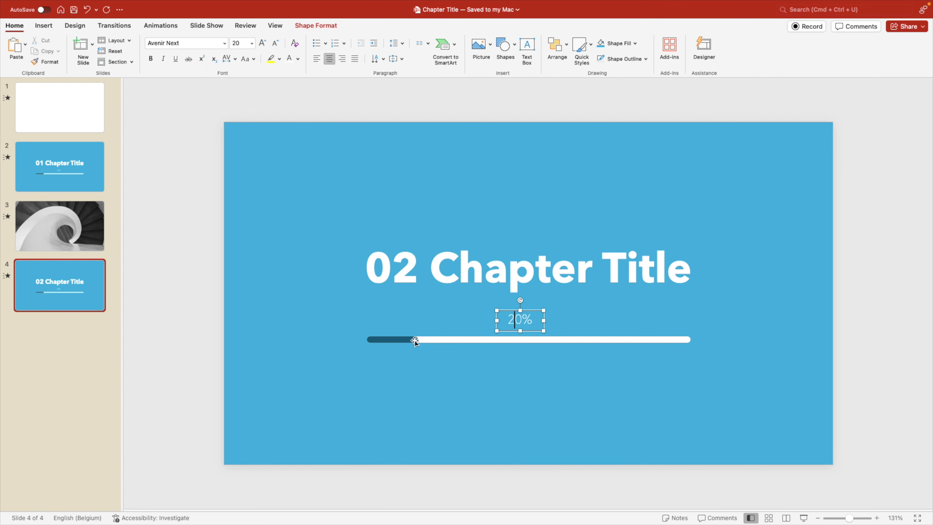
left_click(415, 340)
left_click_drag(418, 340, 449, 344)
left_click(516, 396)
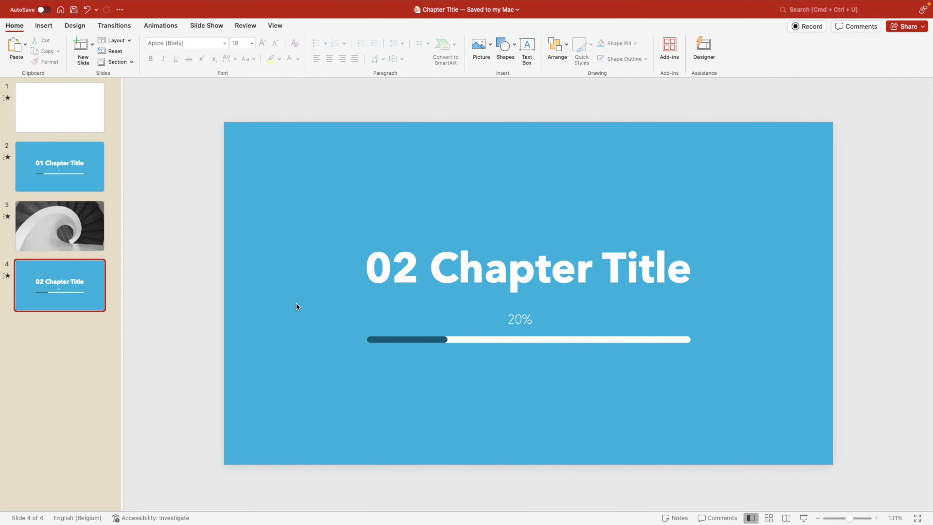
Step: Give the 02 slide a dark red background and fill the 20% label box dark red
right_click(317, 182)
left_click(380, 324)
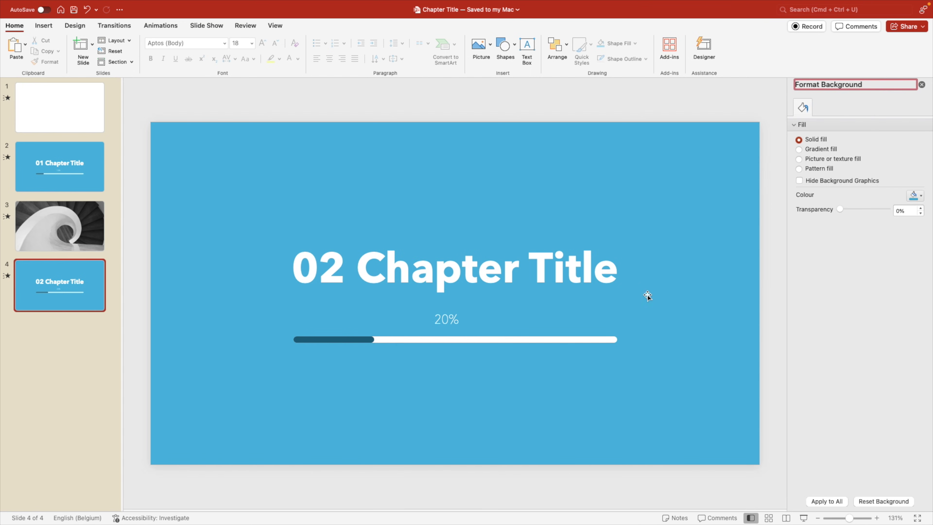
left_click(914, 195)
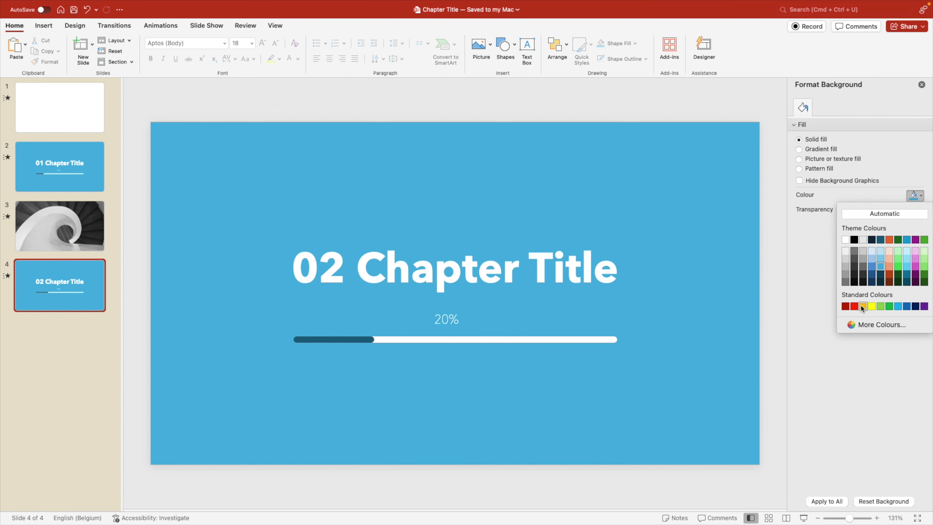
left_click(849, 306)
left_click(609, 309)
left_click(915, 222)
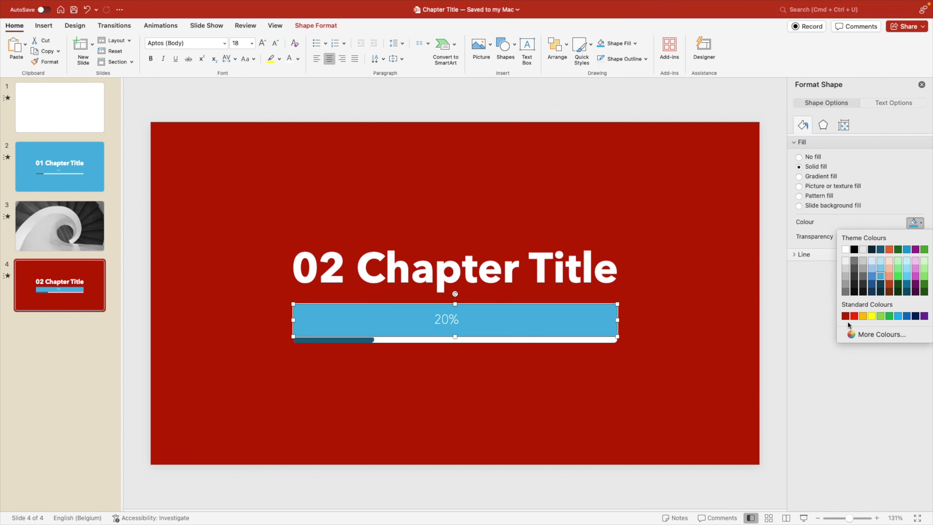
left_click(846, 316)
left_click(694, 167)
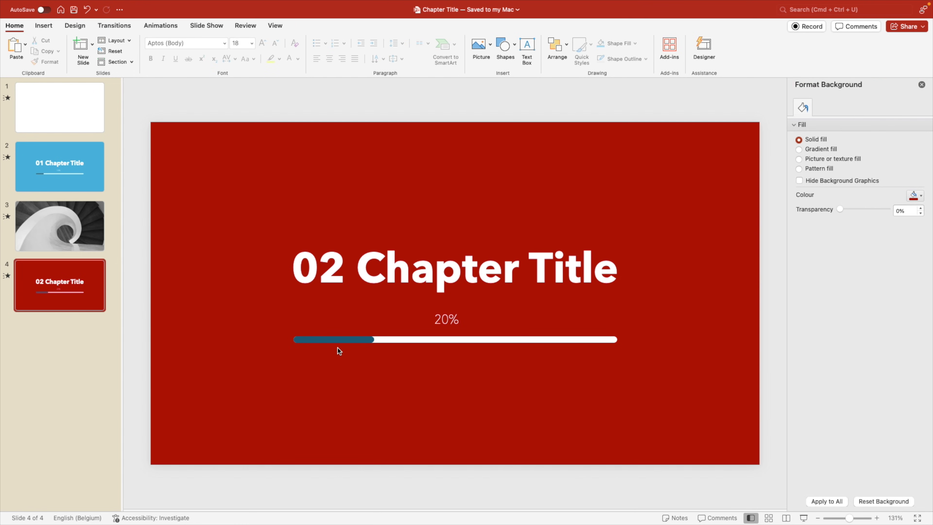
Step: Fill the progress bar's dark segment with a custom pink-red colour
left_click(356, 341)
left_click(915, 222)
left_click(888, 255)
left_click(660, 142)
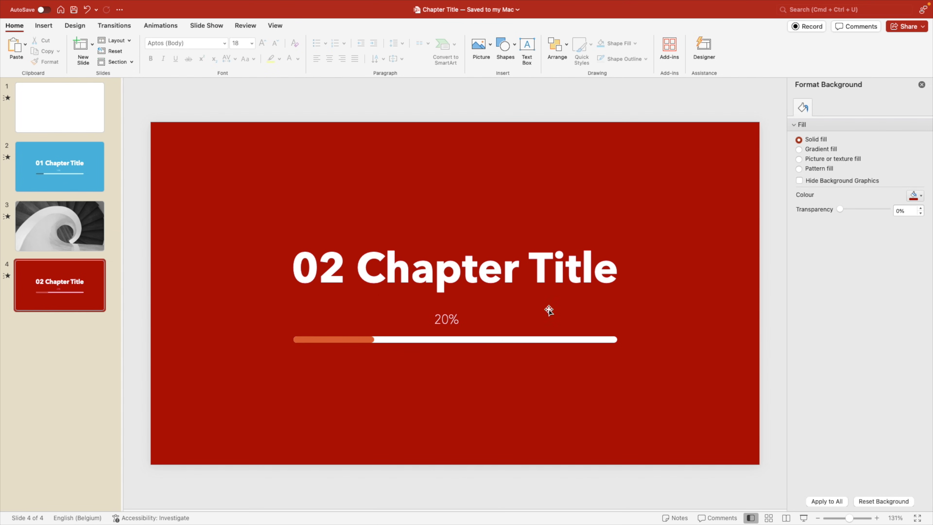
left_click(352, 346)
left_click(915, 222)
left_click(890, 294)
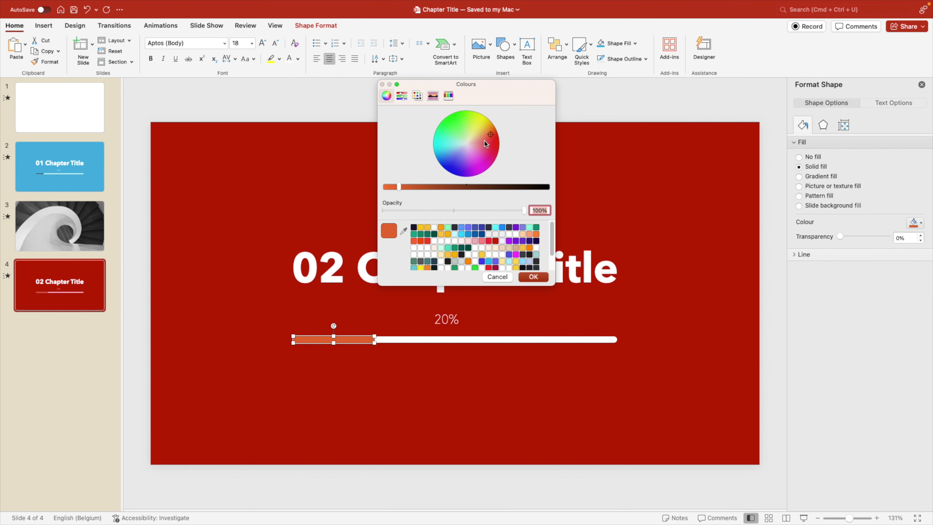
left_click(493, 154)
left_click_drag(494, 155, 494, 150)
left_click_drag(399, 188, 376, 187)
left_click(533, 277)
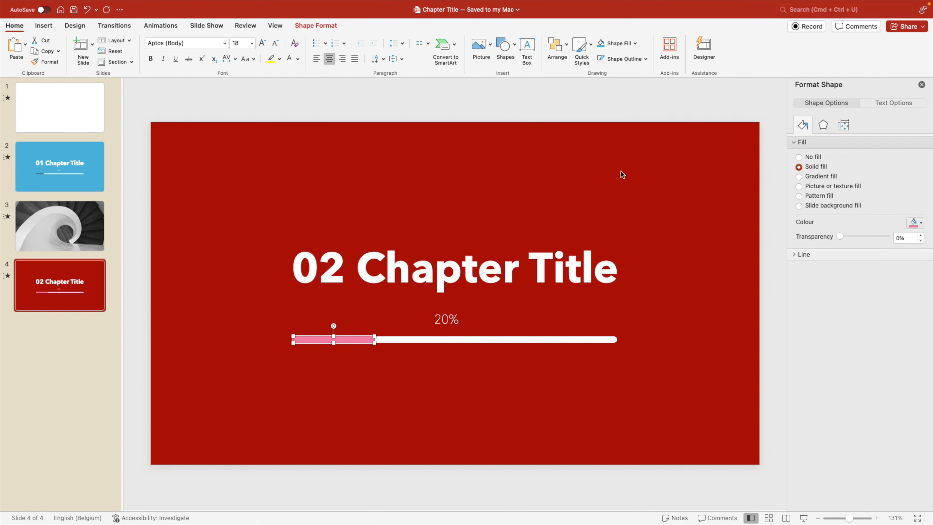
left_click(622, 171)
Step: Duplicate the staircase slide and move the copy to the end of the deck
left_click(72, 218)
key("super+d")
left_click_drag(80, 262, 123, 347)
Step: Review the red 02 Chapter Title slide's animations and transition, then return to blank slide 1
left_click(73, 279)
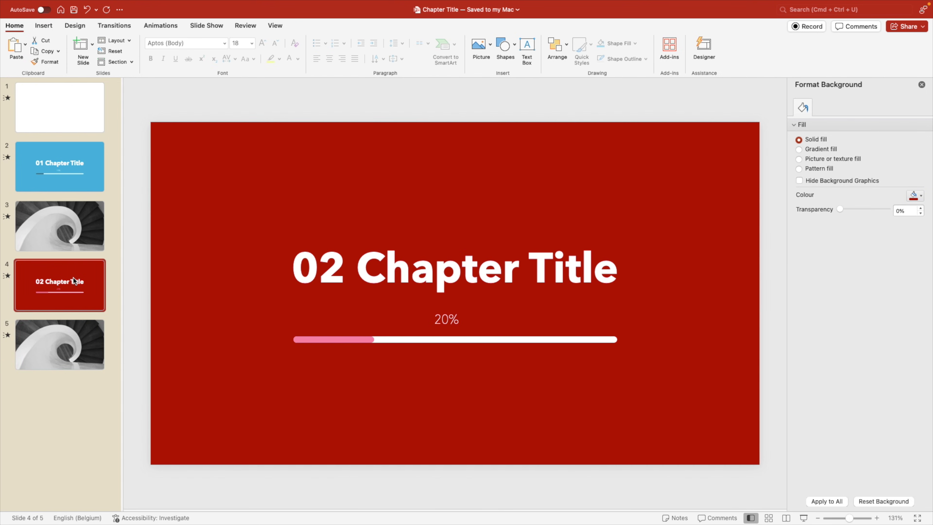
left_click(161, 25)
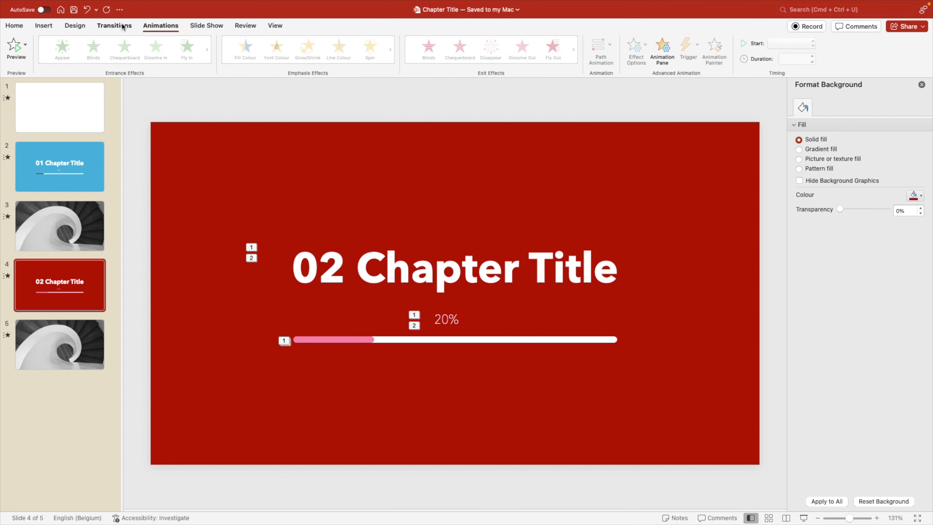
left_click(114, 25)
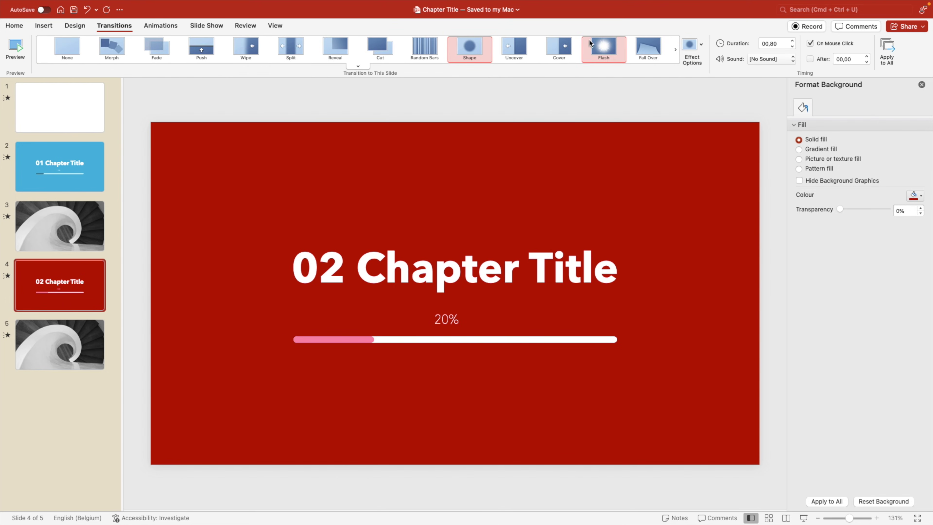
left_click(72, 107)
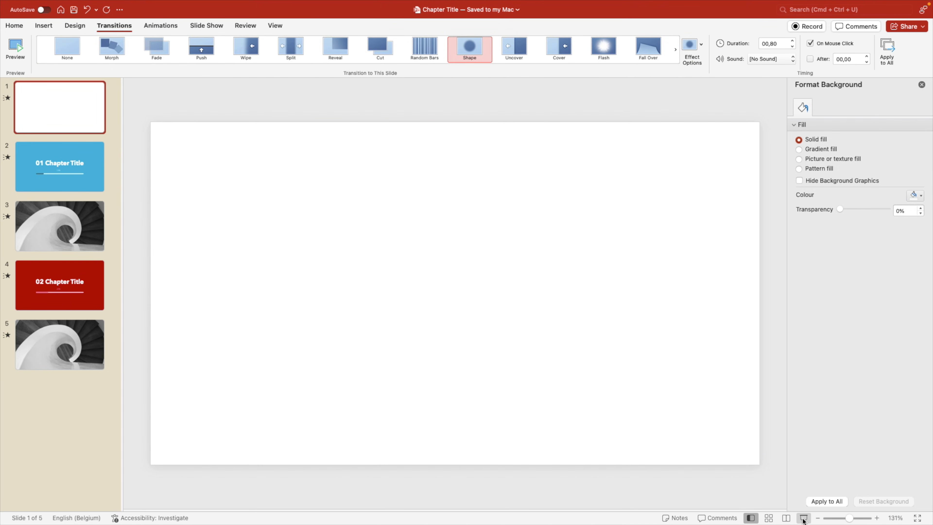